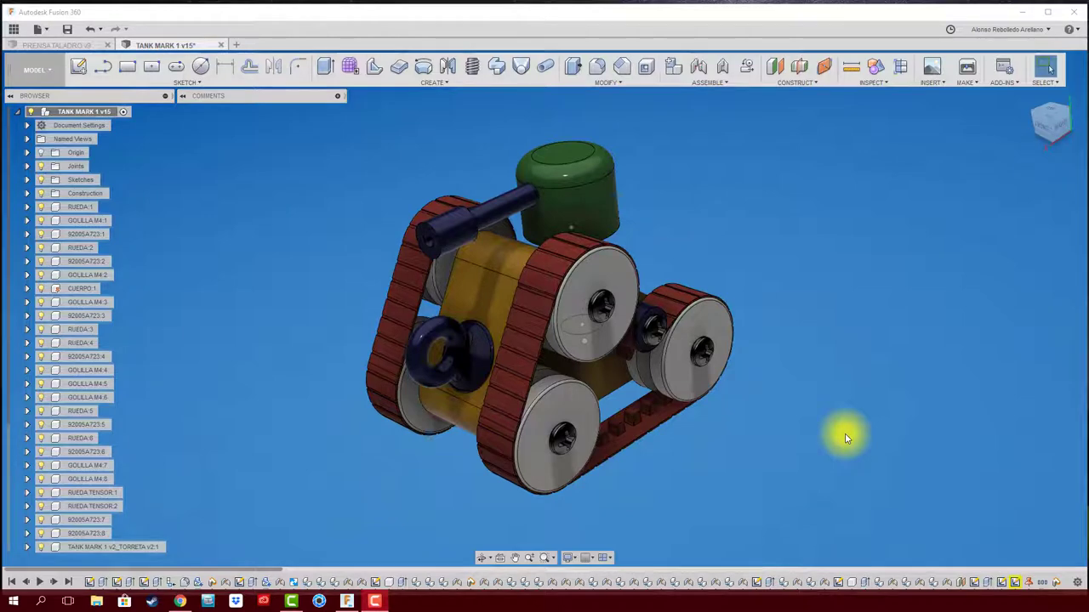
Step: Orbit the TANK MARK 1 assembly to inspect the wheels, tracks, body and turret from several angles
mouse_move(845, 438)
middle_mouse_down("shift")
mouse_move(834, 413)
mouse_move(669, 377)
mouse_move(598, 311)
mouse_move(615, 329)
mouse_move(516, 340)
mouse_move(360, 319)
mouse_move(479, 377)
mouse_move(487, 318)
mouse_move(447, 345)
middle_mouse_up("shift")
mouse_move(383, 324)
middle_mouse_down("shift")
mouse_move(523, 335)
mouse_move(701, 377)
middle_mouse_up("shift")
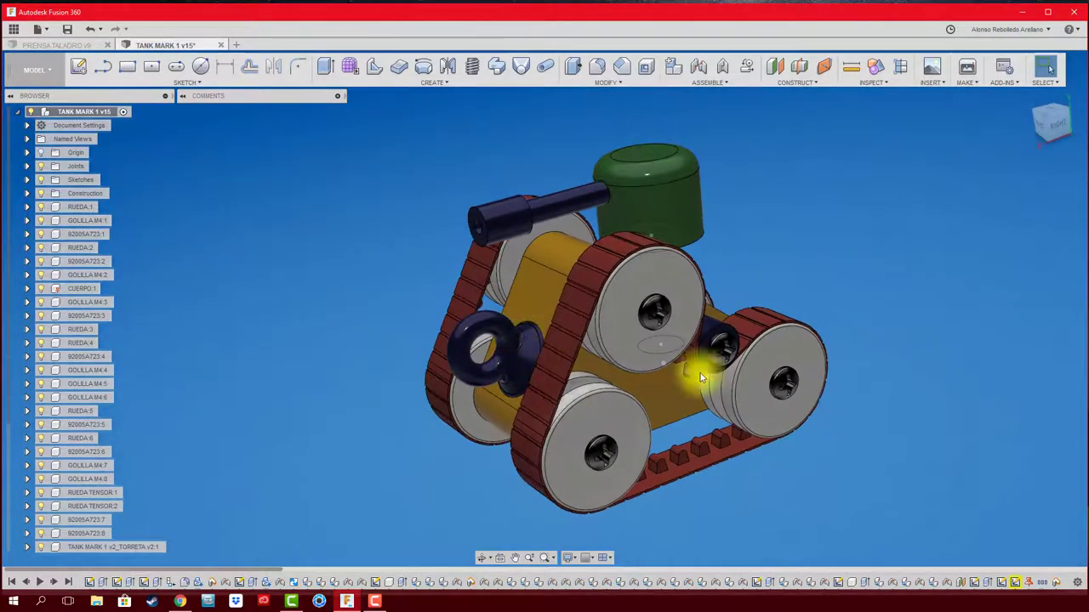
mouse_move(855, 437)
middle_mouse_down("shift")
mouse_move(821, 389)
mouse_move(781, 244)
middle_mouse_up("shift")
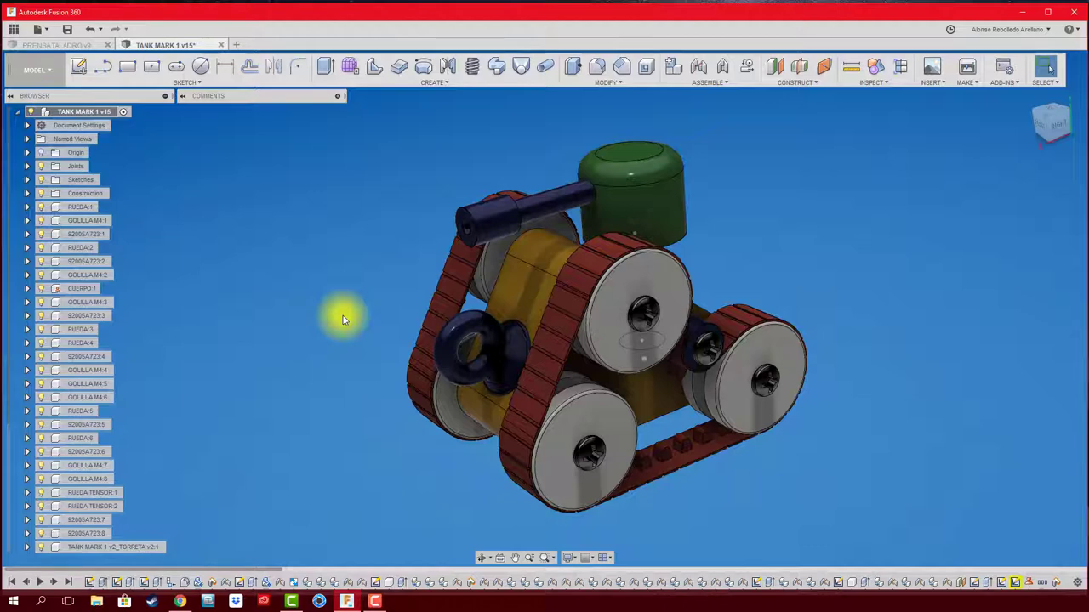
Step: Switch to the Animation workspace, set the playhead to 5.6 s, and start transforming the dark eyebolt
left_click(41, 69)
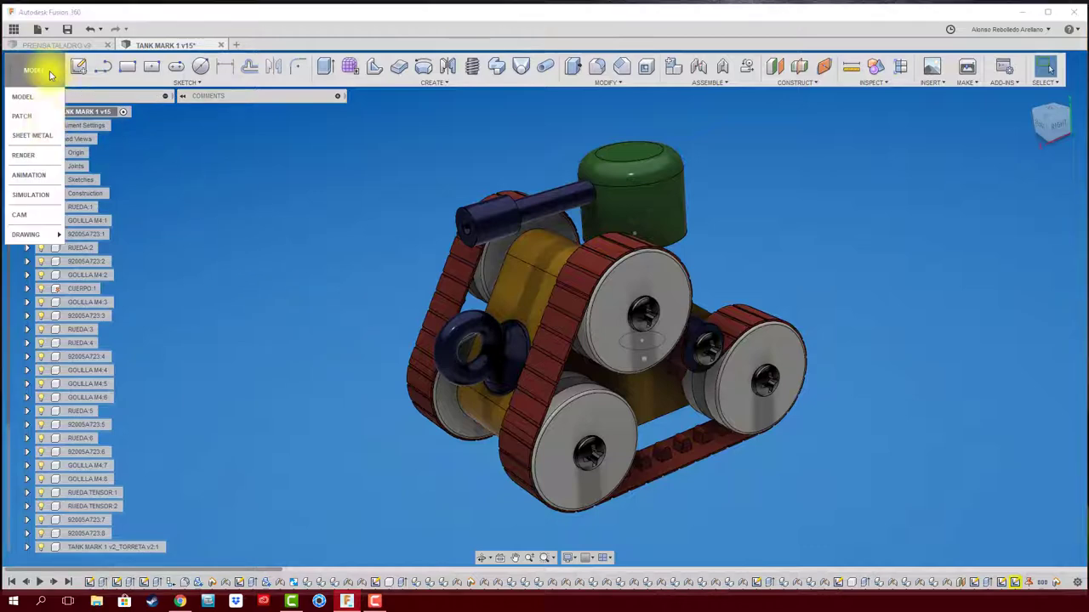
left_click(45, 176)
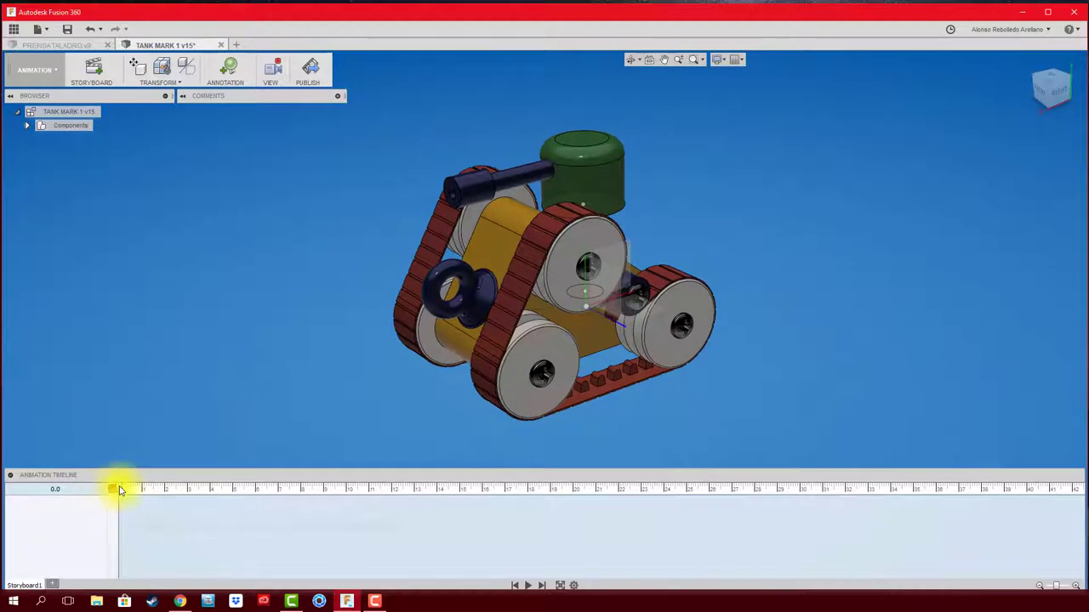
mouse_move(150, 491)
left_mouse_down()
mouse_move(252, 492)
mouse_move(242, 492)
left_mouse_up()
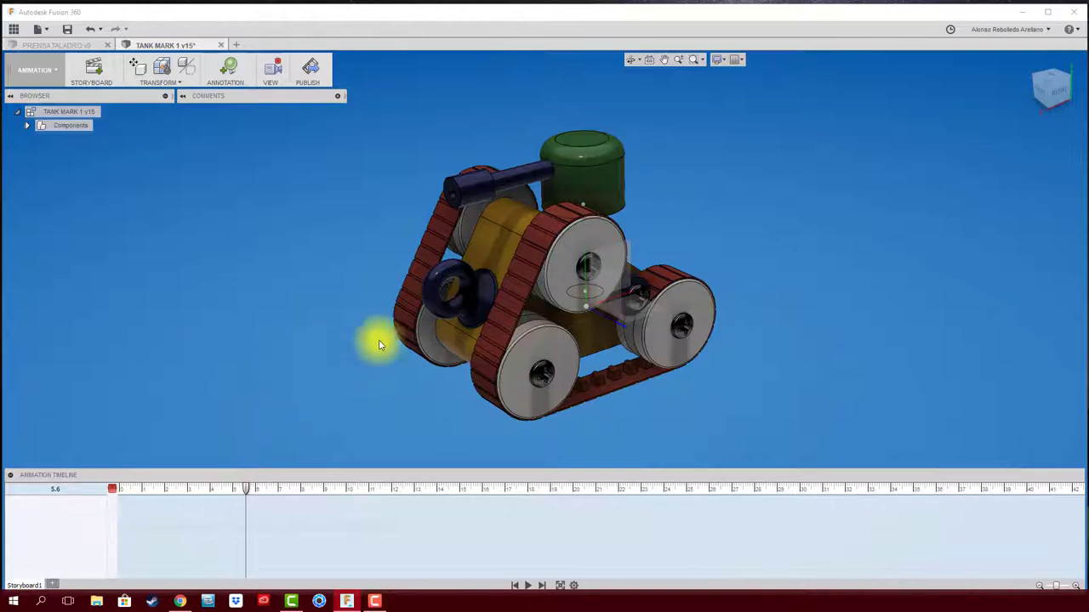
left_click(449, 308)
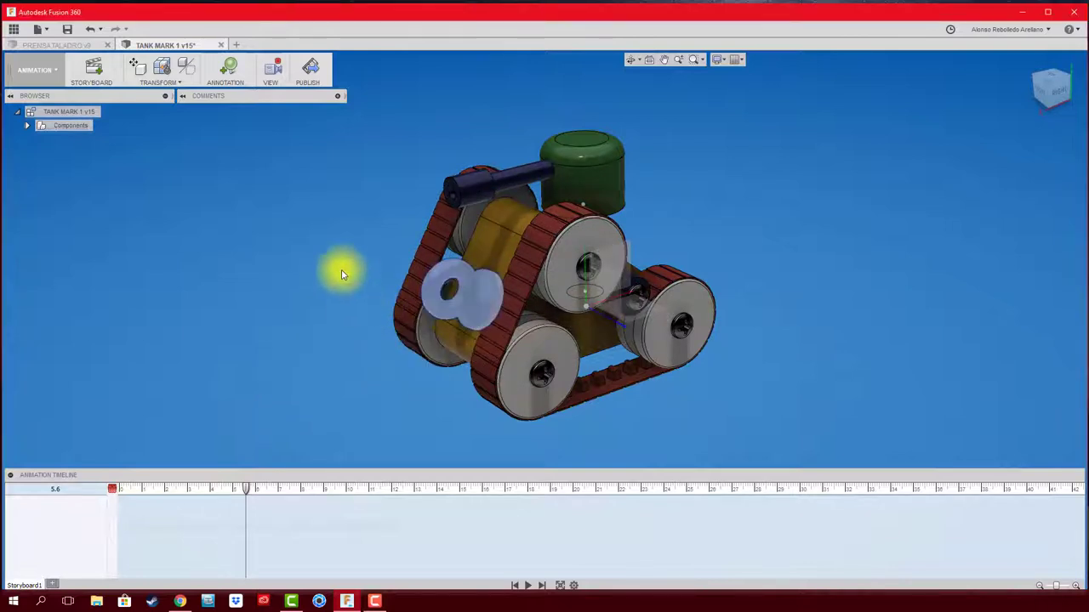
left_click(137, 67)
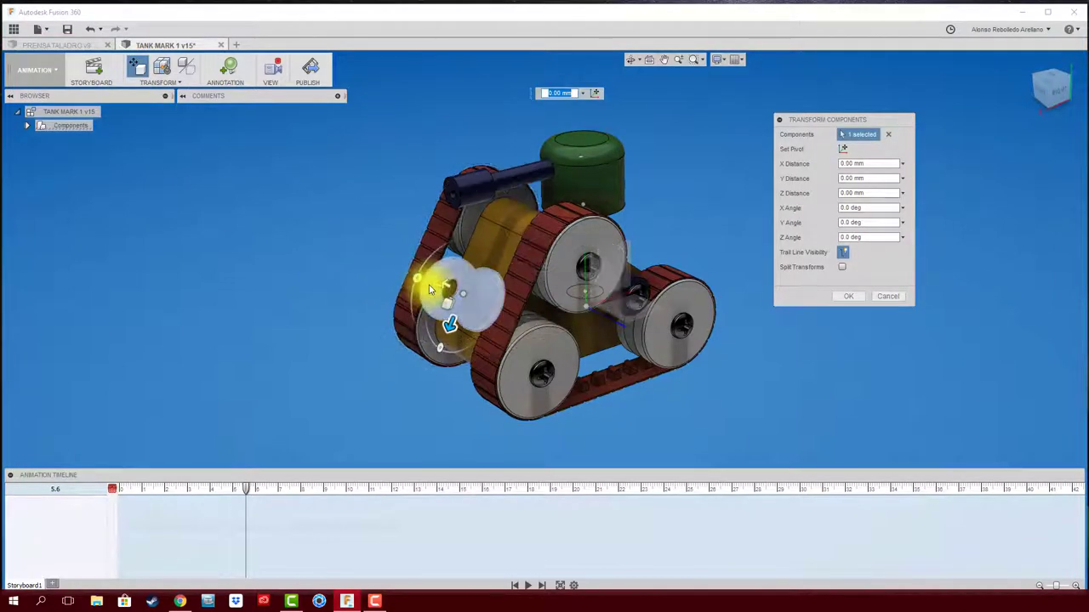
Step: Move the eyebolt 50 mm out from the tank with trail line visibility on
left_click_drag(436, 286, 323, 252)
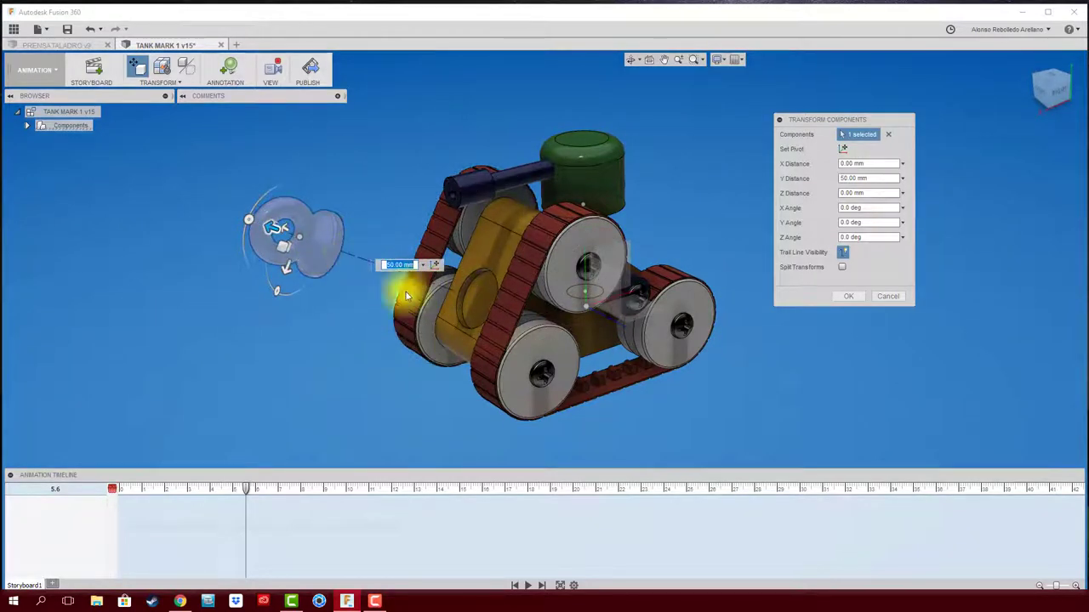
left_click(842, 252)
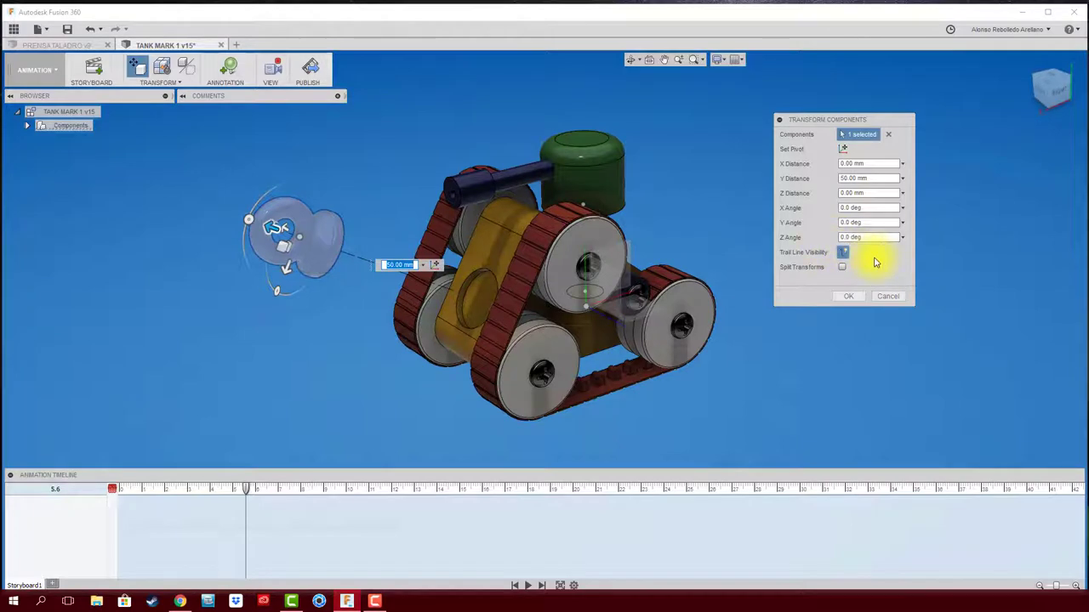
left_click(847, 297)
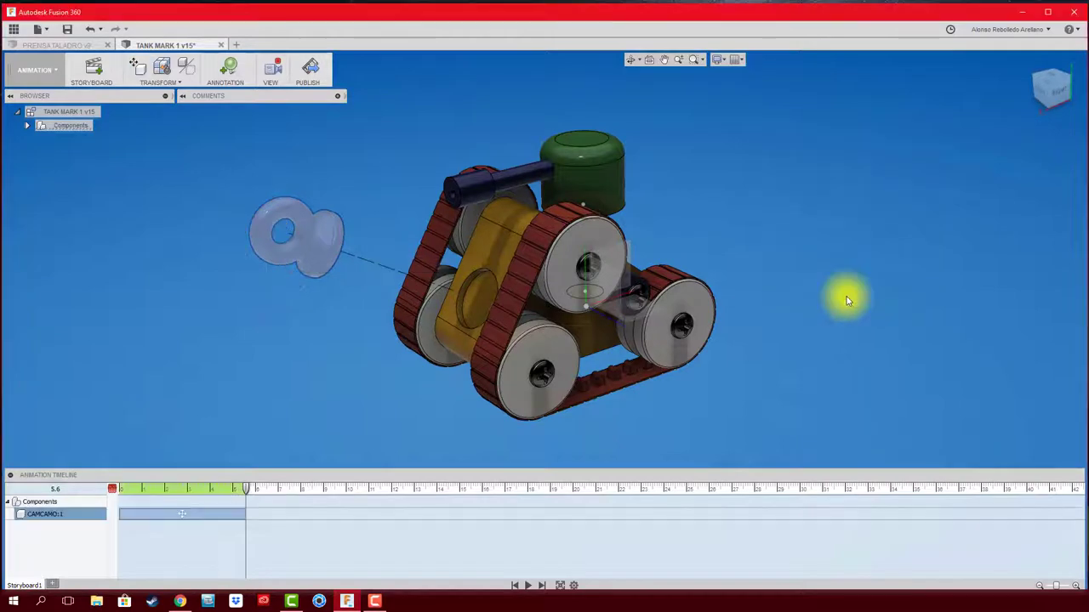
Step: Rewind and play back the eyebolt slide-out, then select the pulled-out eyebolt
left_click_drag(242, 492, 112, 489)
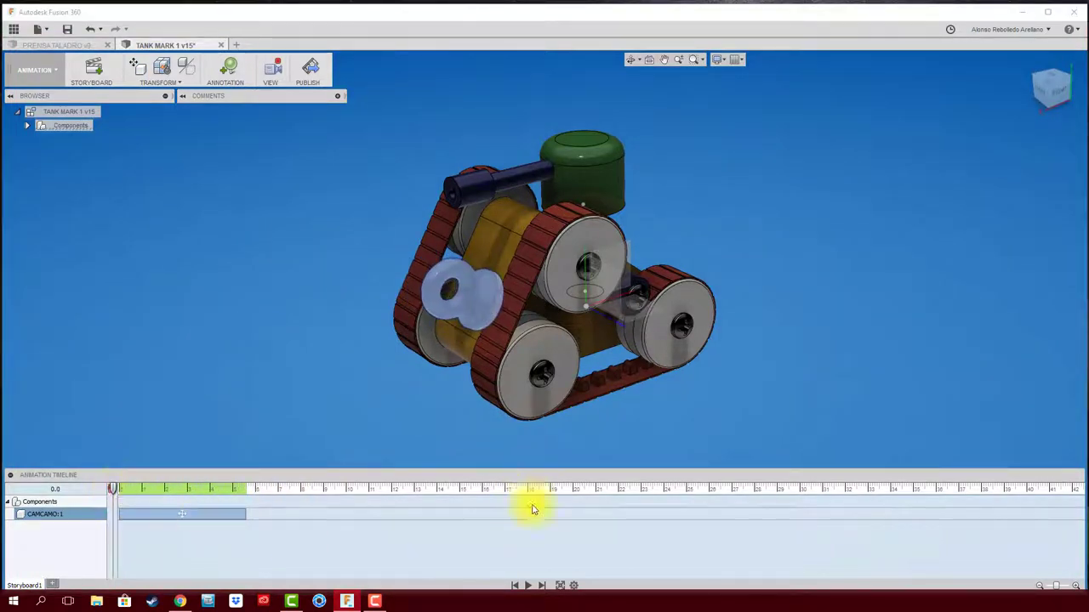
left_click(526, 586)
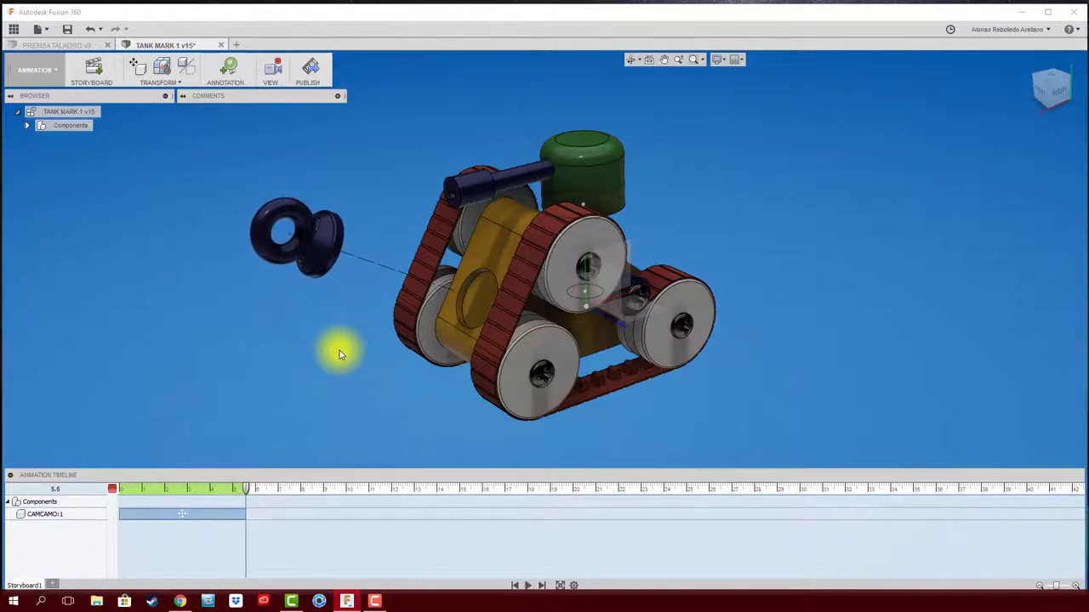
left_click(319, 262)
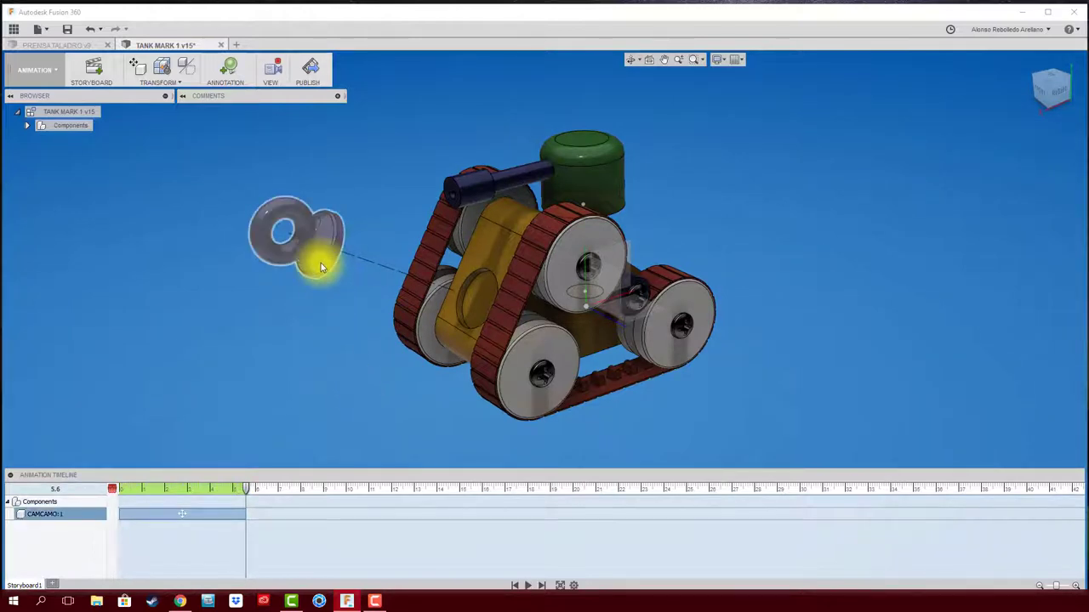
Step: Add a 0–5.6 s rotate action turning the eyebolt about its Y axis
left_click(136, 68)
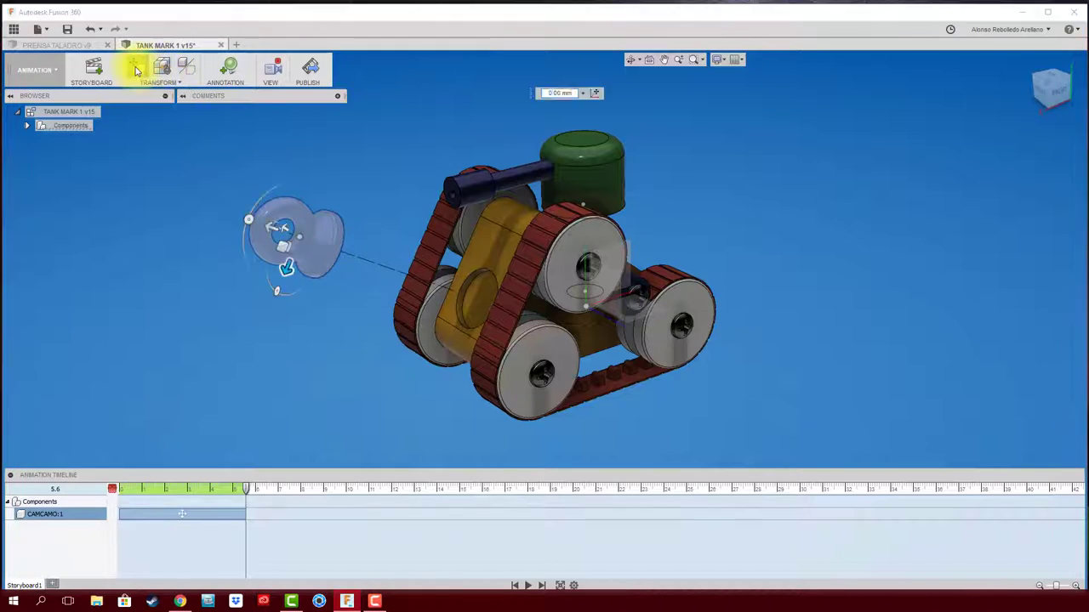
left_click(278, 291)
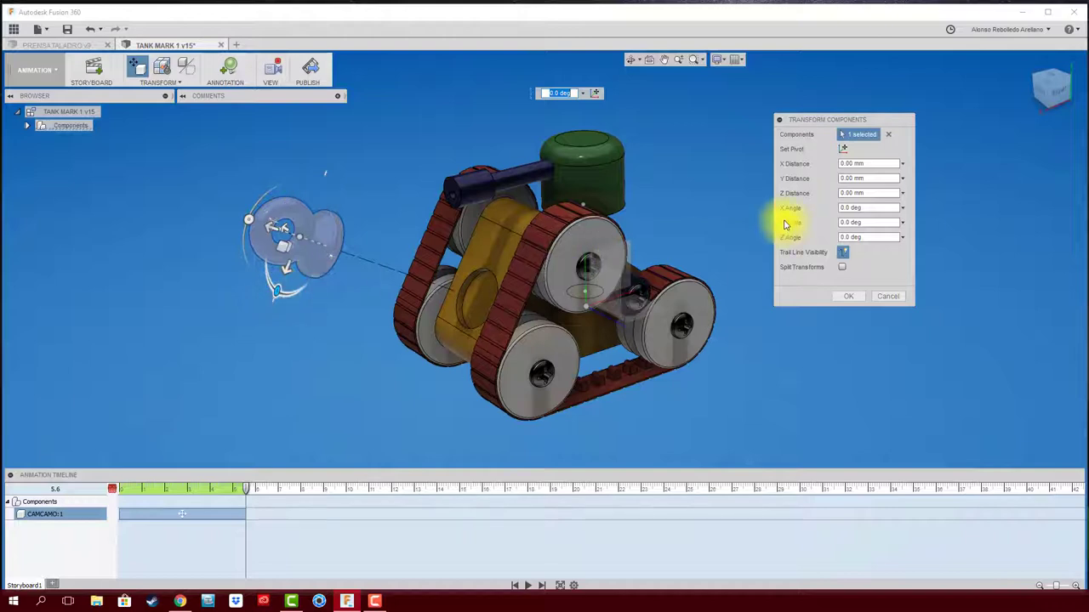
left_click(833, 222)
type("360")
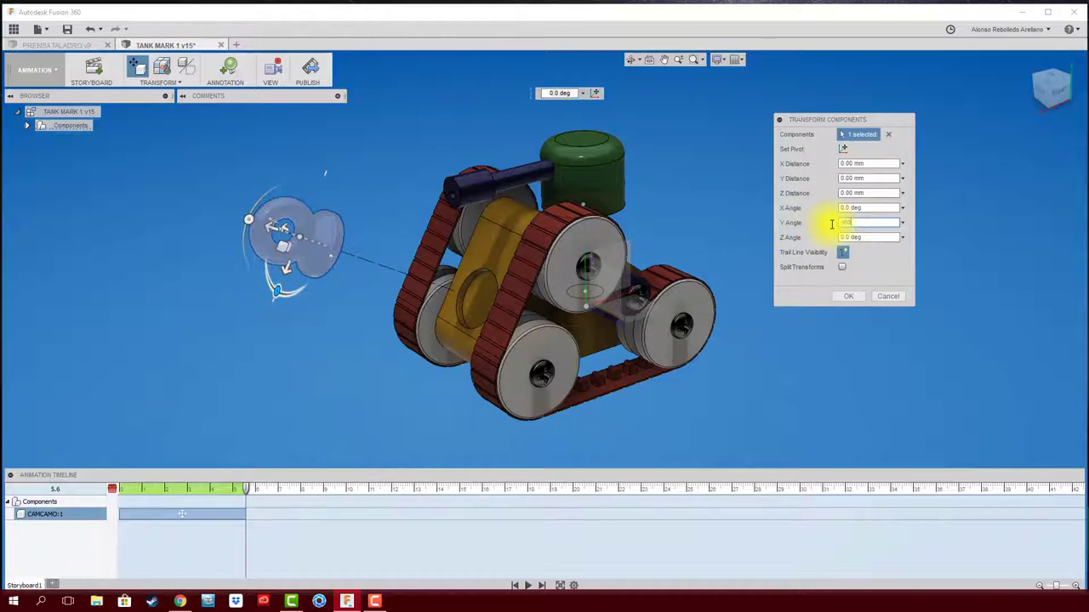
left_click(848, 296)
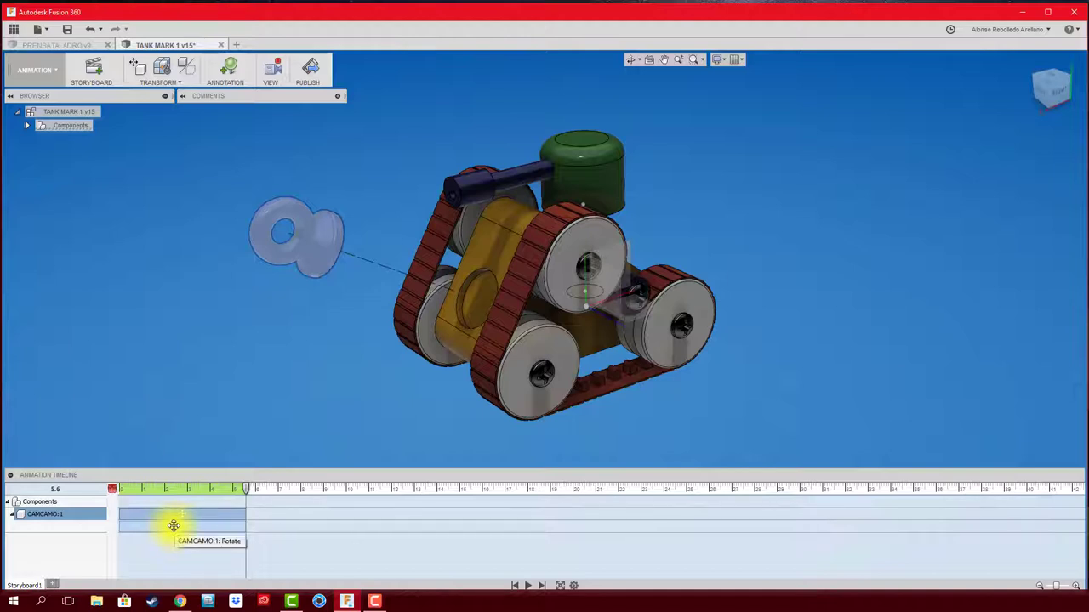
left_click(12, 515)
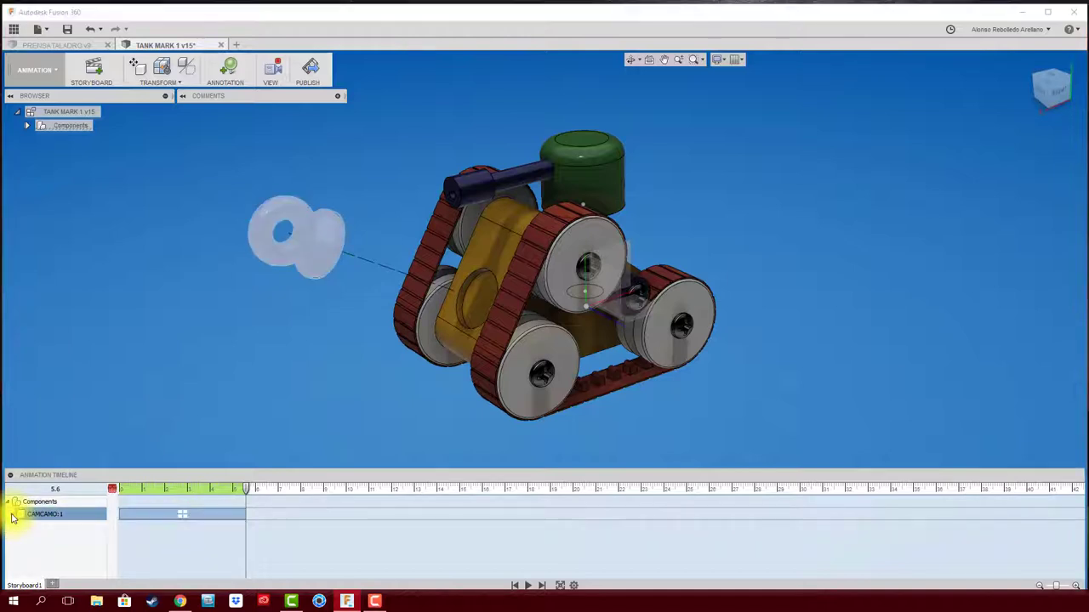
left_click(12, 515)
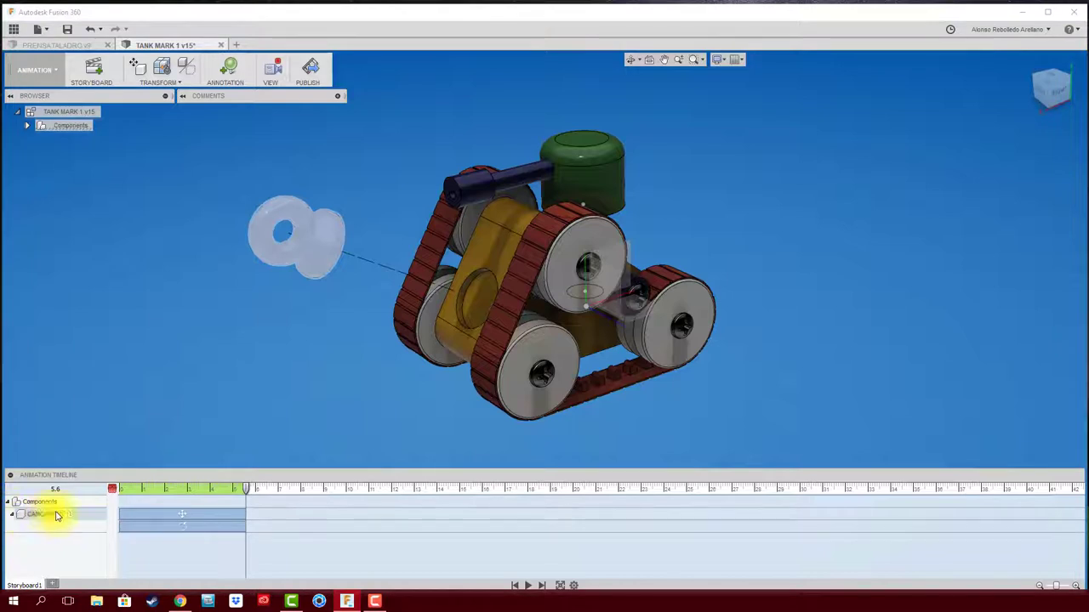
left_click(13, 517)
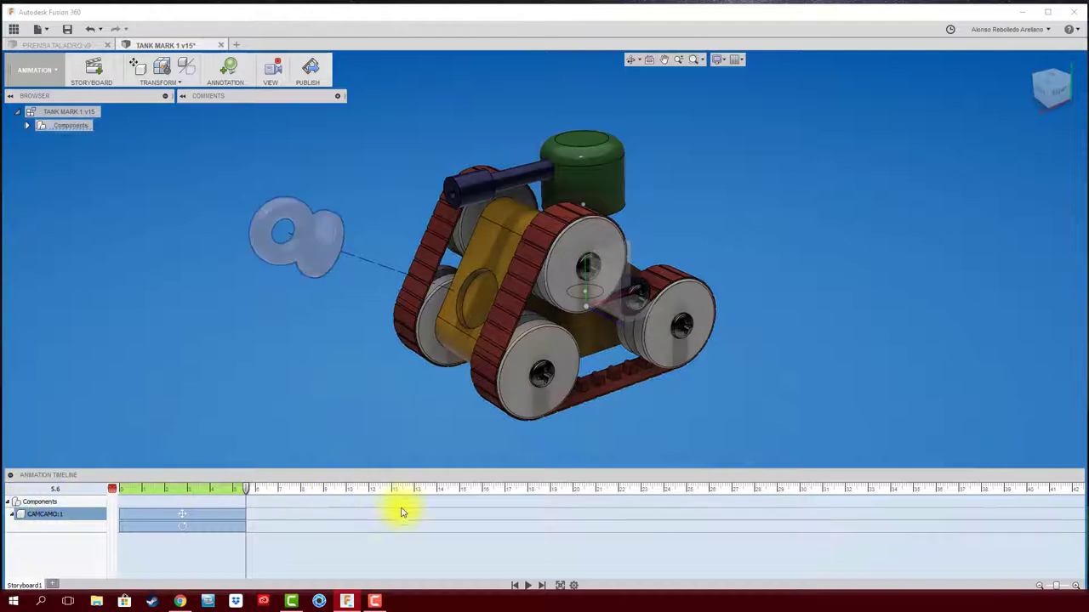
left_click(513, 587)
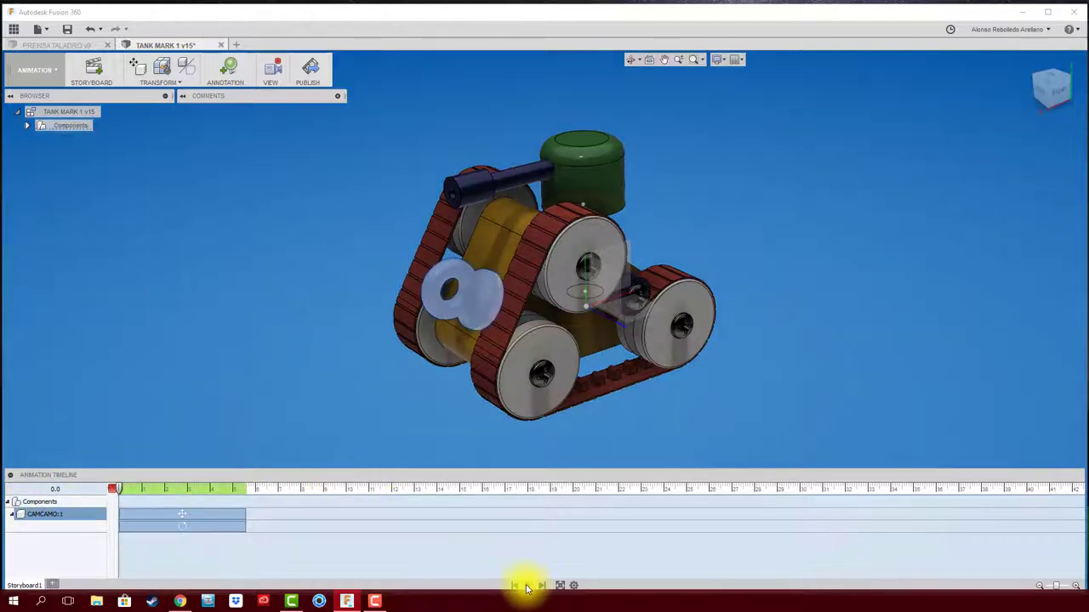
left_click(525, 587)
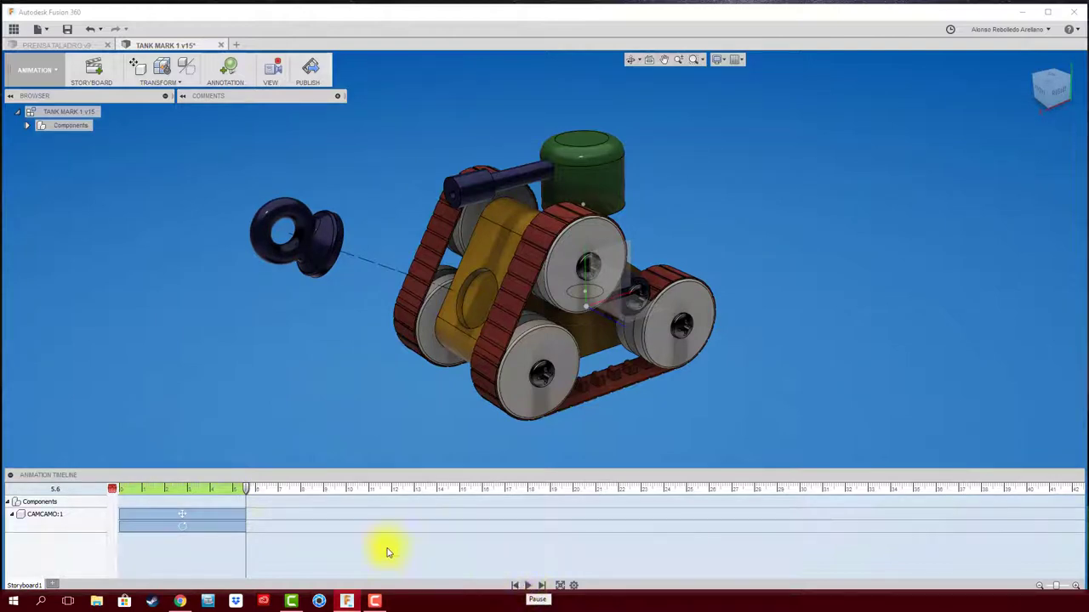
left_click(224, 519)
left_click(226, 526)
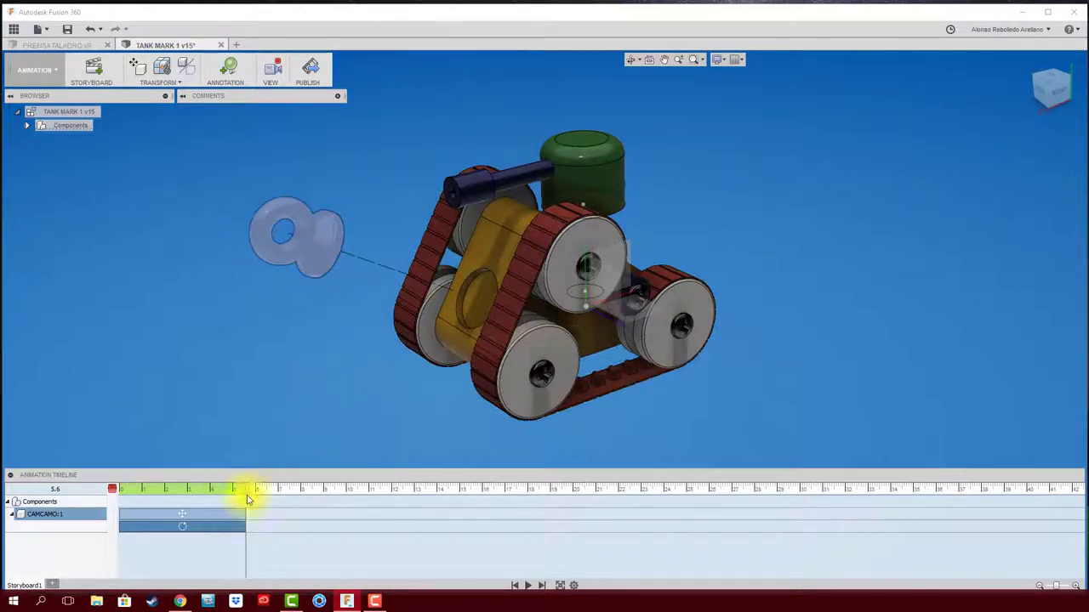
Step: Edit the eyebolt's rotate action, setting its Y angle to 2500 deg
right_click(192, 527)
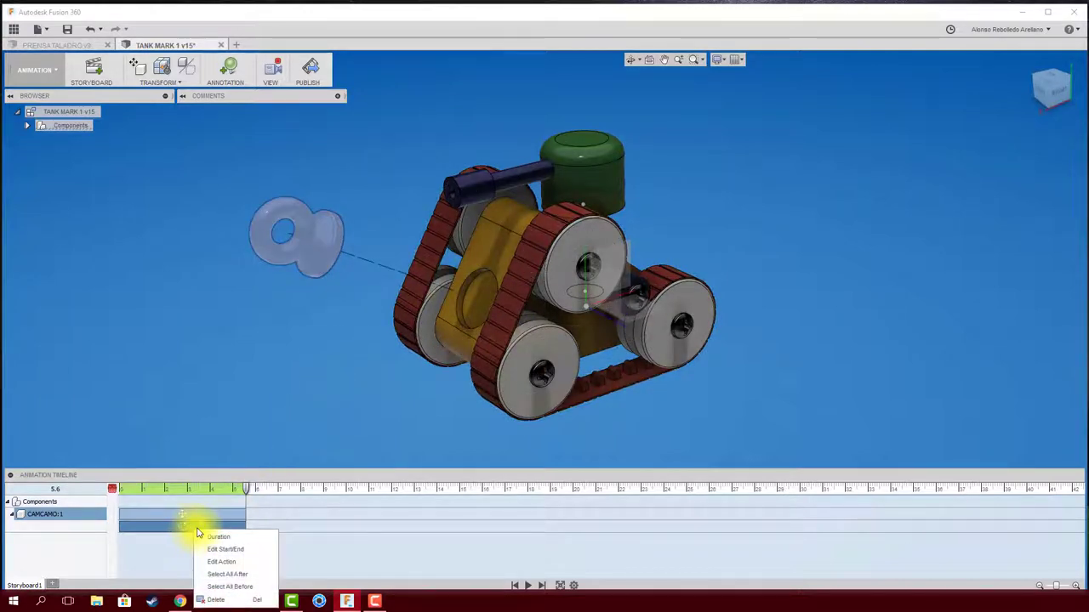
left_click(226, 563)
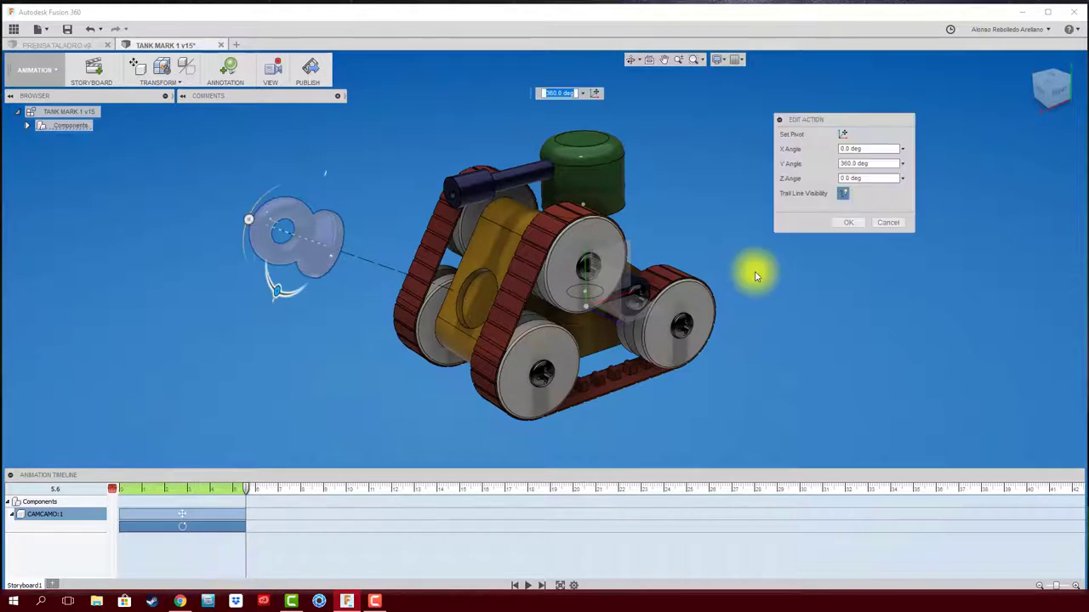
left_click(865, 164)
left_click(878, 162)
type("2500")
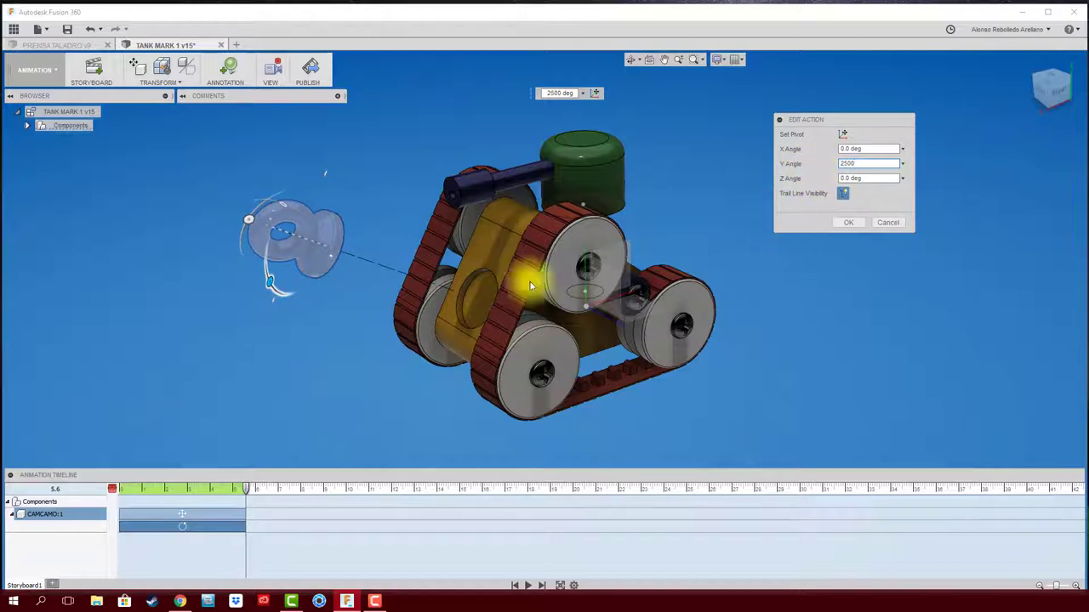
left_click(273, 285)
left_click_drag(273, 285, 282, 220)
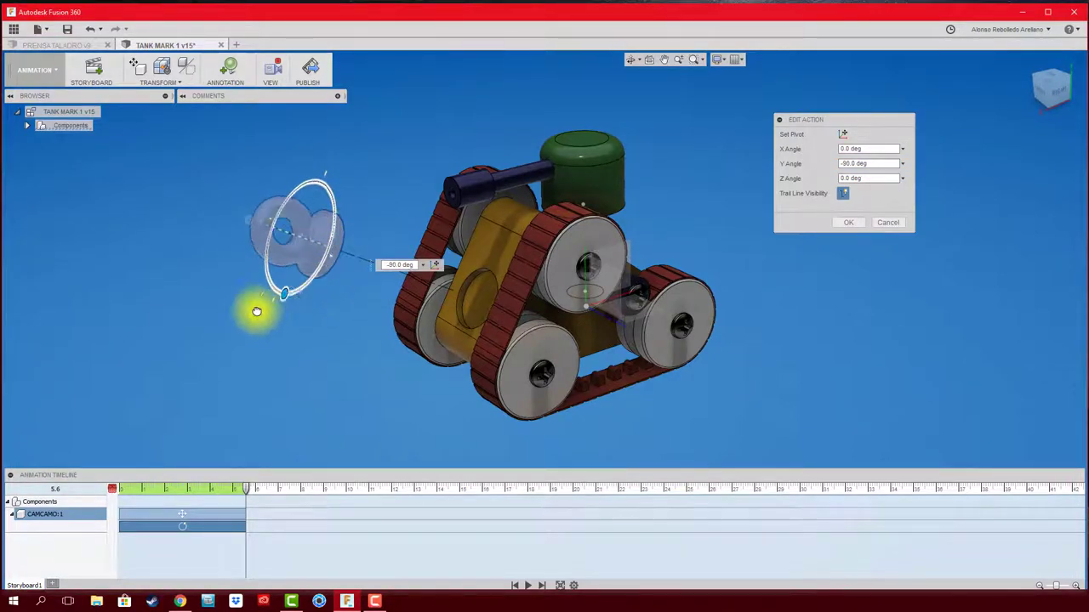
mouse_move(281, 220)
left_mouse_down()
mouse_move(345, 294)
mouse_move(358, 260)
mouse_move(281, 294)
left_mouse_up()
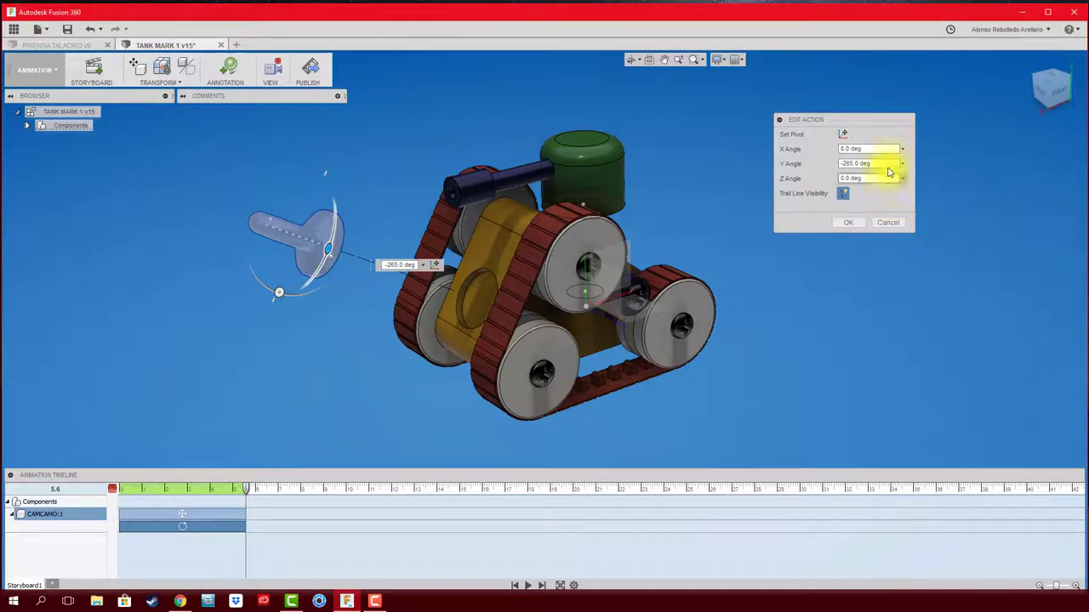
left_click(884, 164)
type("2500")
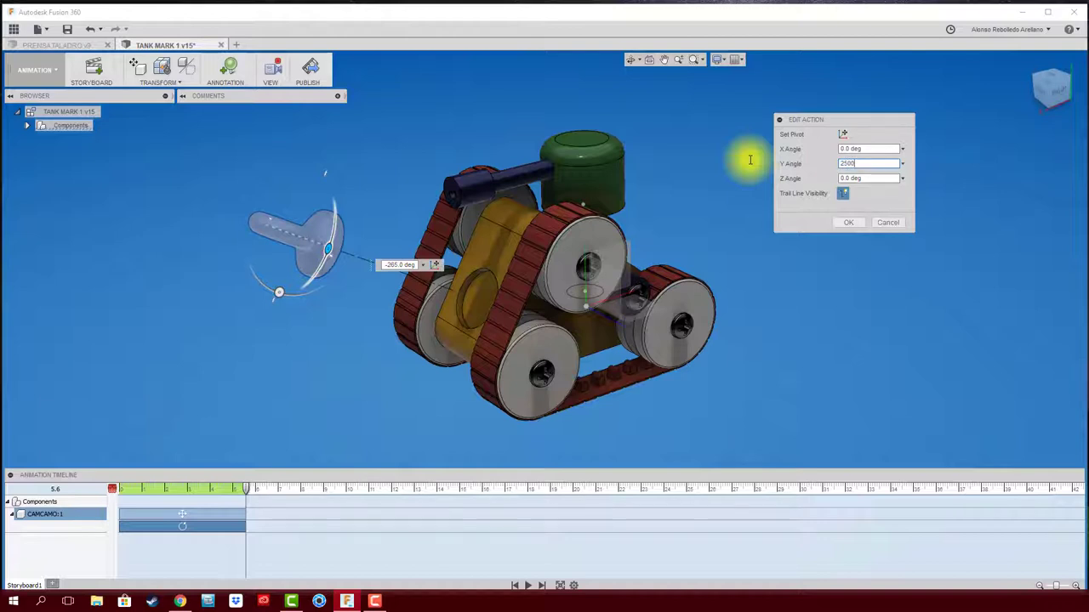
left_click(846, 222)
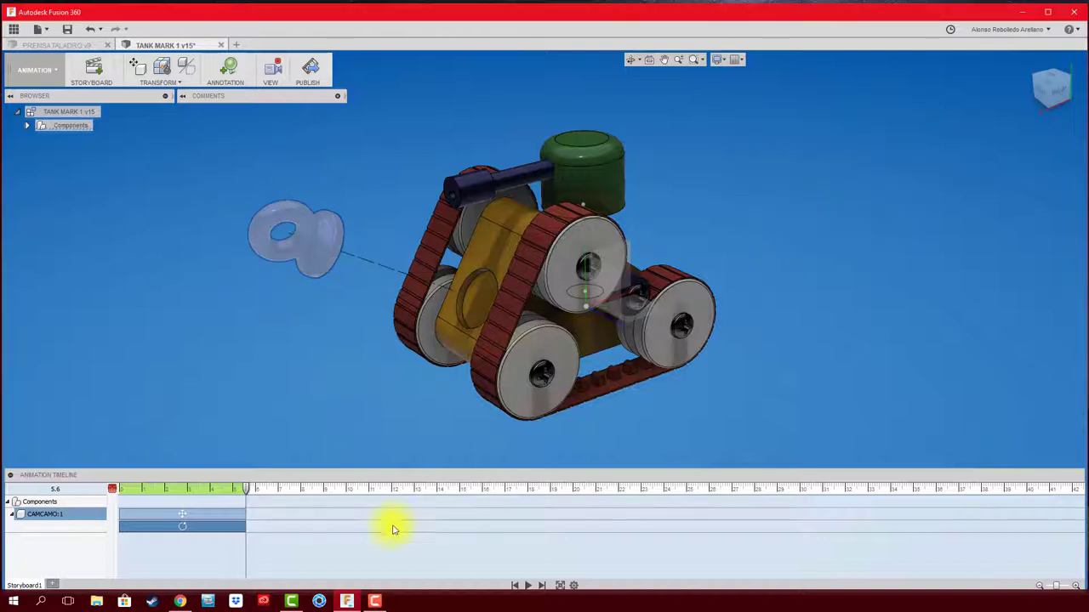
left_click(515, 586)
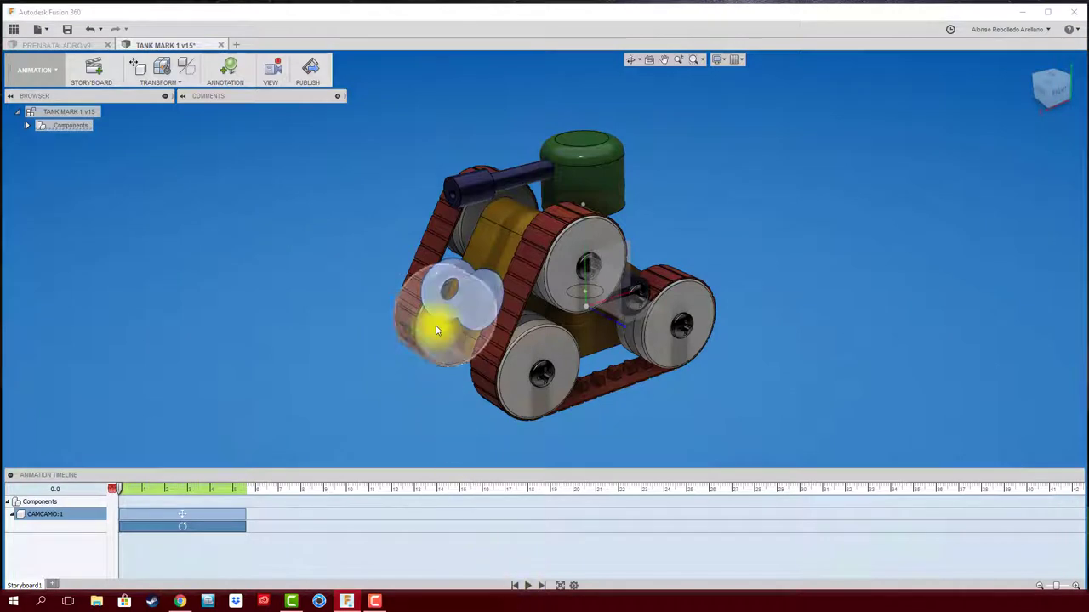
left_click(526, 587)
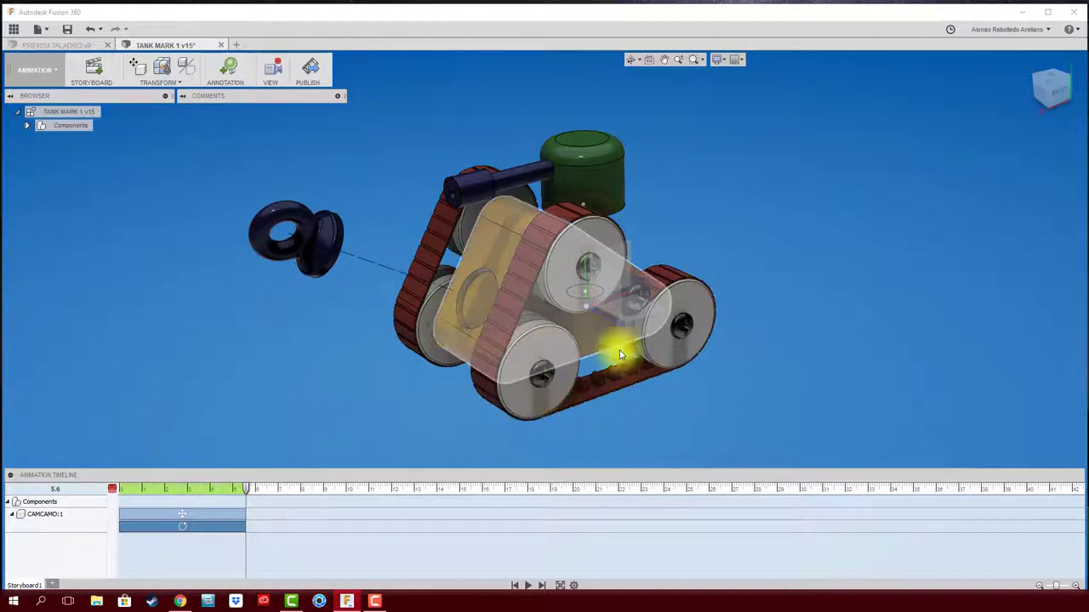
left_click(725, 398)
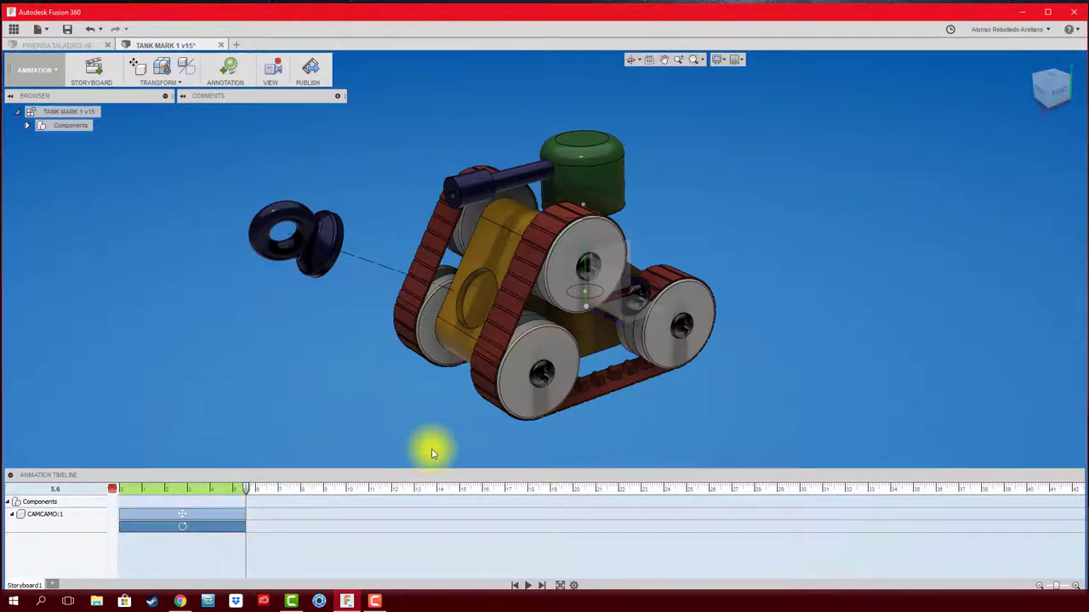
Step: Record a camera view action from about 5 to 10.3 s reframing the tank, then rewind to 0
left_click_drag(249, 491, 355, 491)
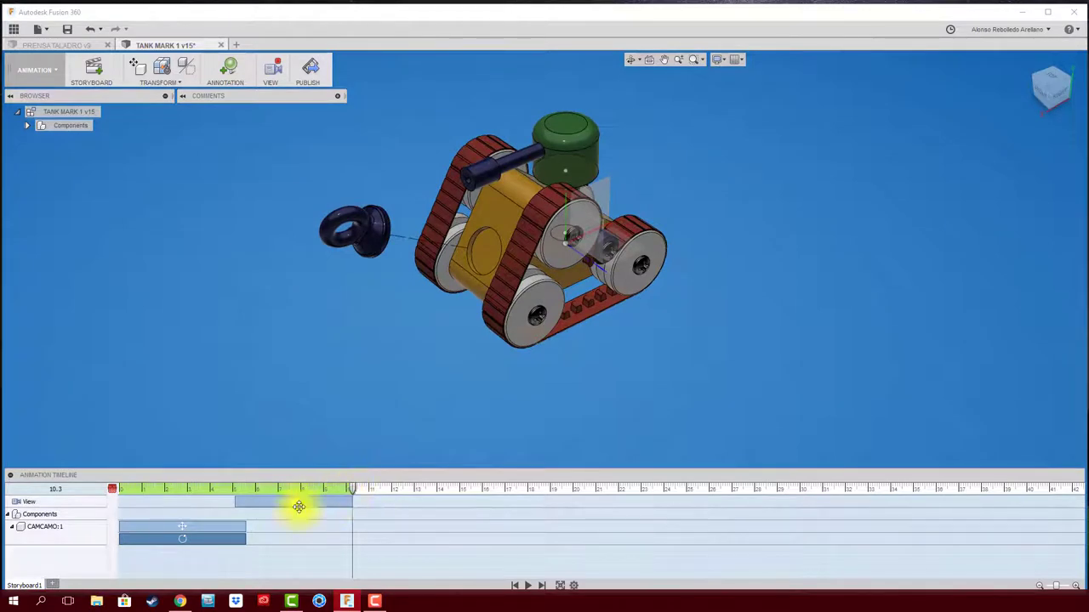
left_click(352, 496)
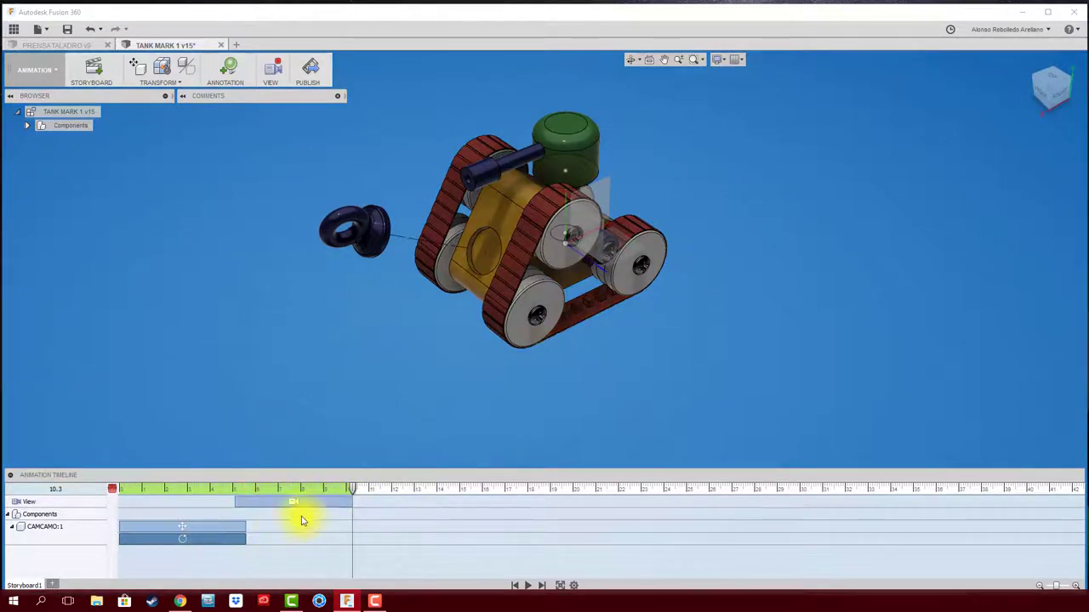
left_click(34, 515)
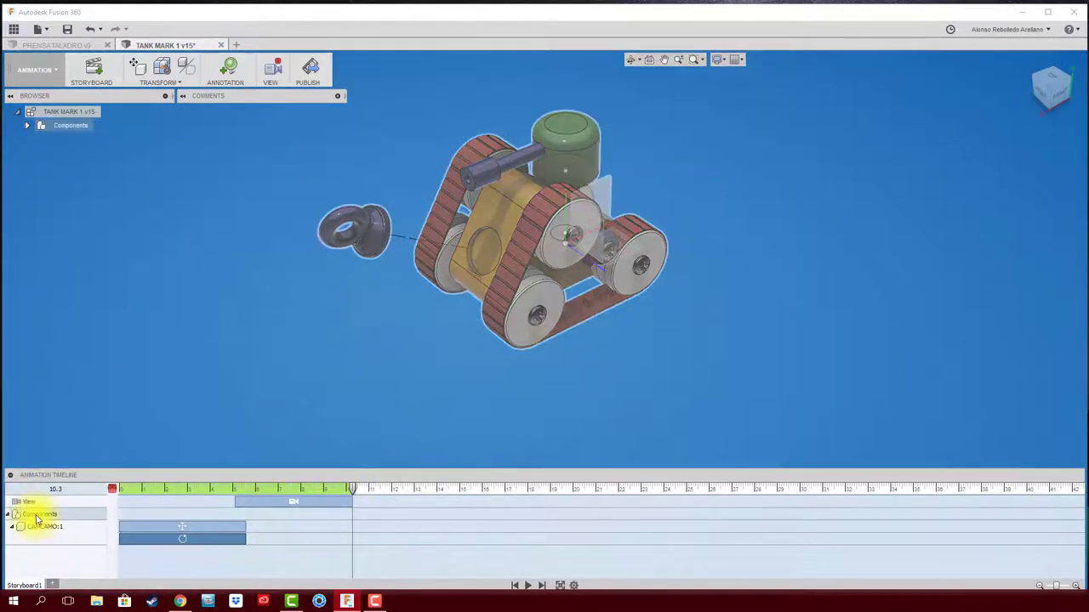
key("Escape")
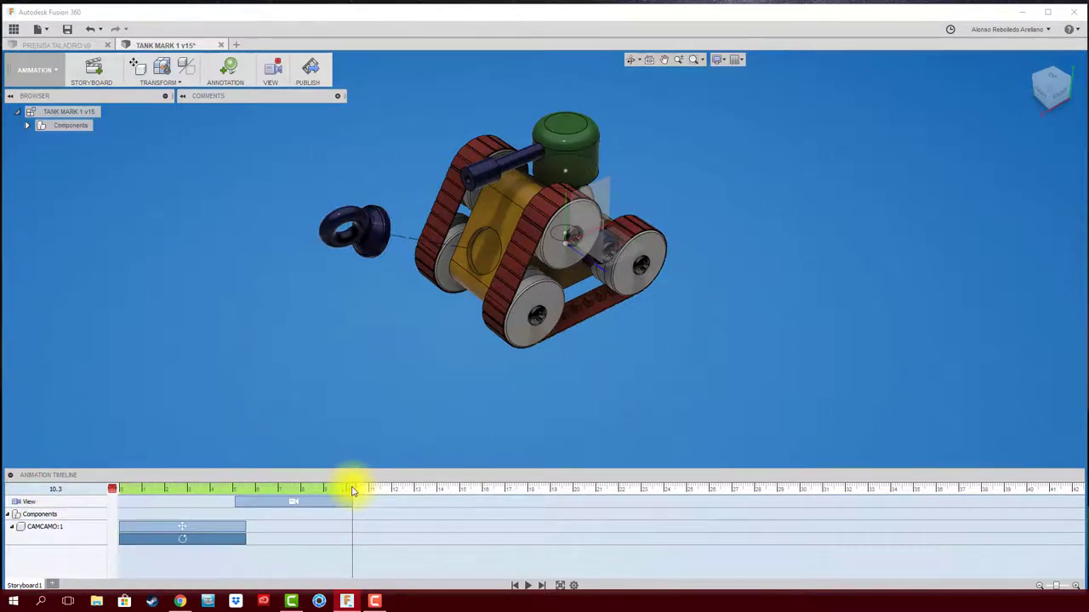
left_click_drag(353, 491, 73, 498)
Step: Shift the camera view action to start around 4 s, replaying to check the timing
left_click(528, 586)
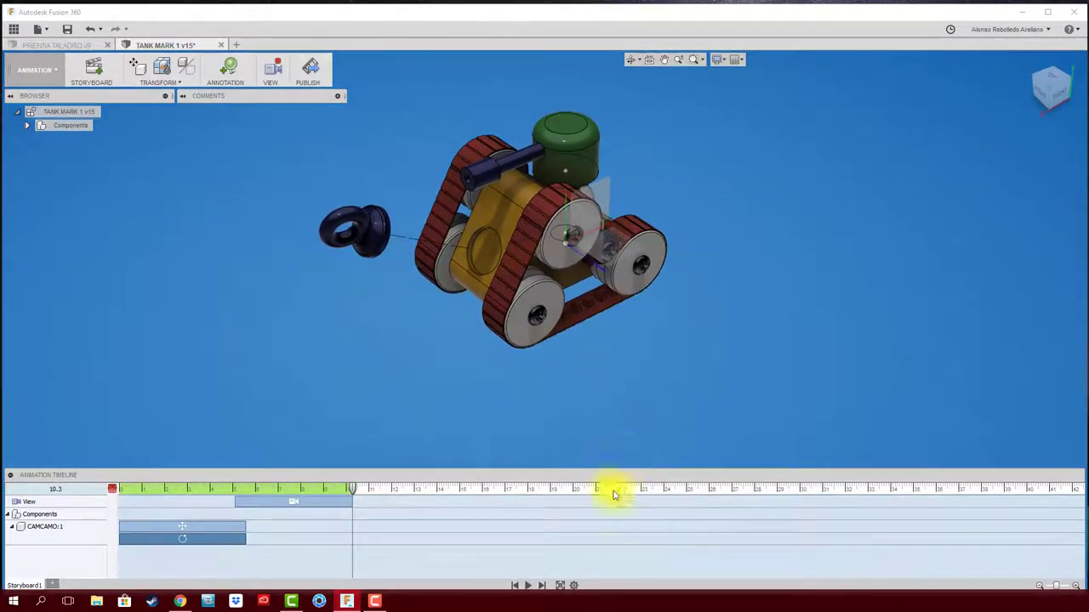
left_click_drag(354, 491, 236, 495)
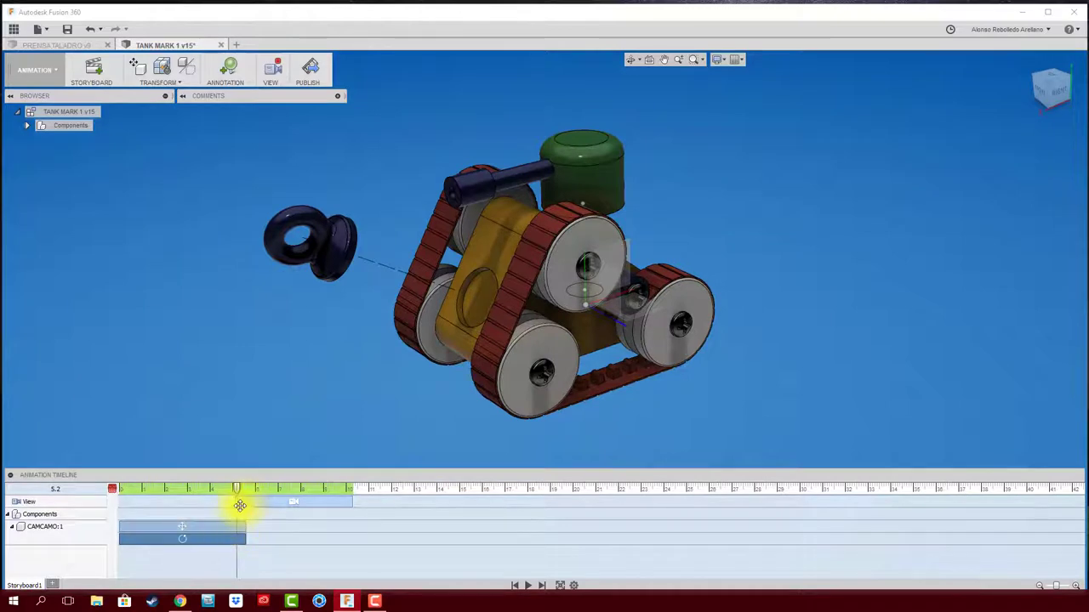
mouse_move(269, 501)
left_mouse_down()
mouse_move(213, 502)
mouse_move(268, 510)
mouse_move(112, 492)
left_mouse_up()
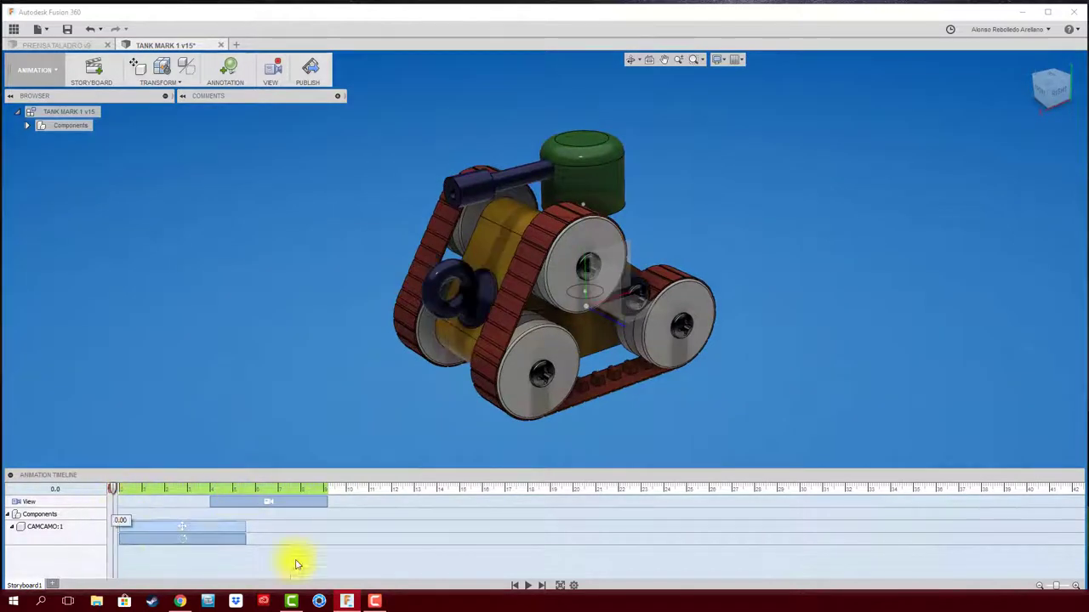
left_click(527, 587)
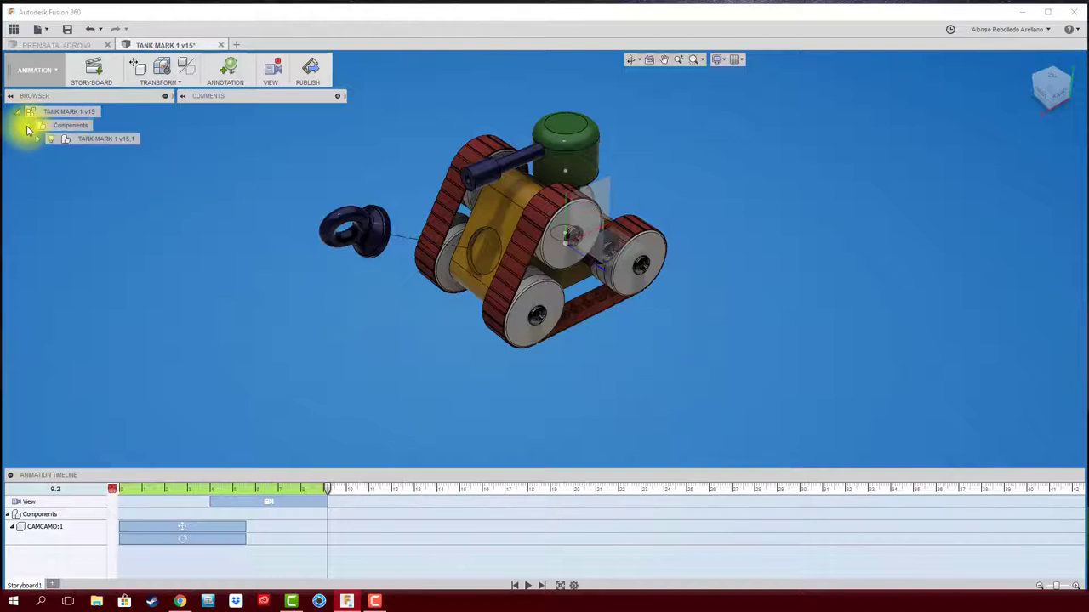
Step: Slide the four 92005A723 wheel bolts 65 mm out over roughly 9–15 s and preview it
left_click(37, 139)
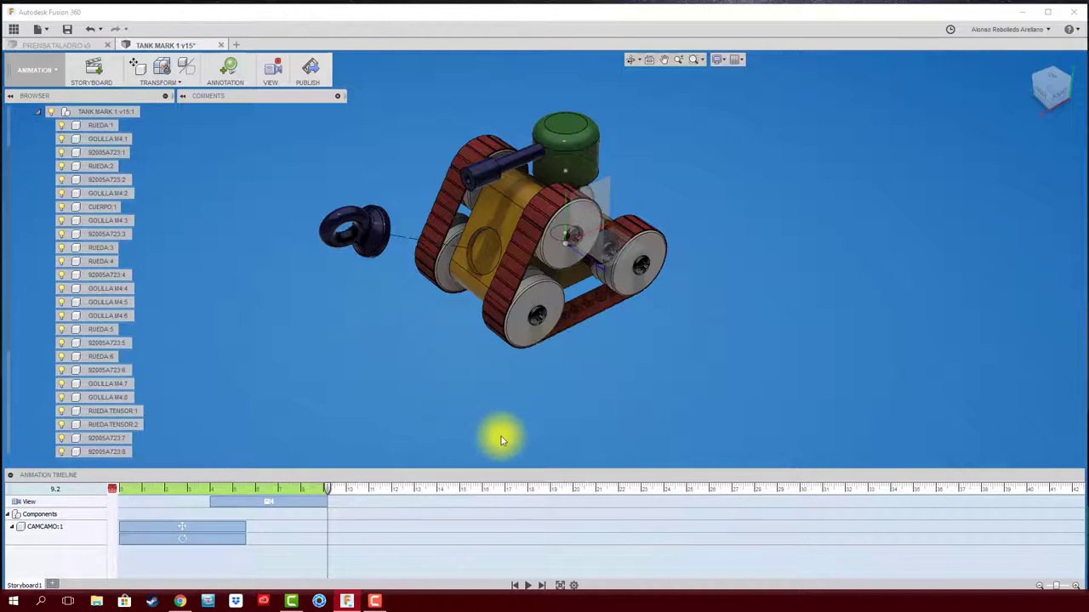
left_click_drag(334, 491, 457, 495)
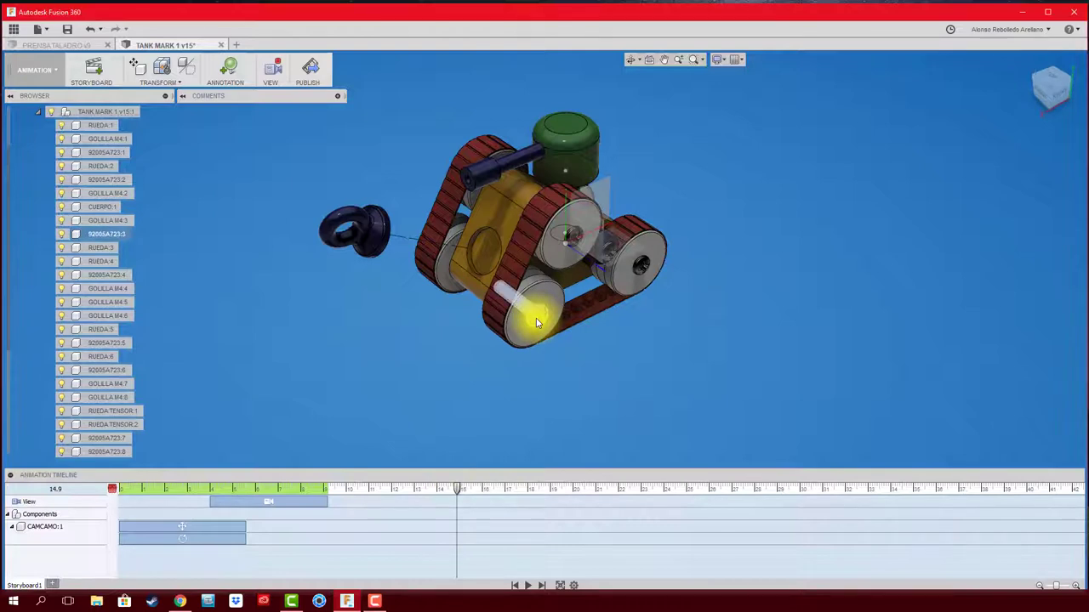
left_click(577, 239, "ctrl")
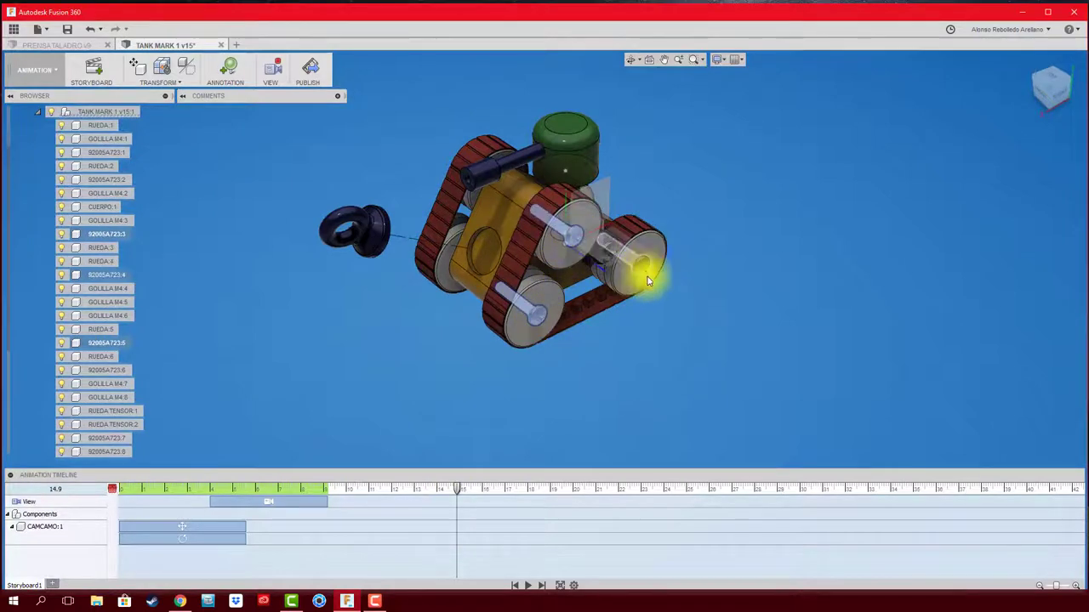
left_click(608, 258, "ctrl")
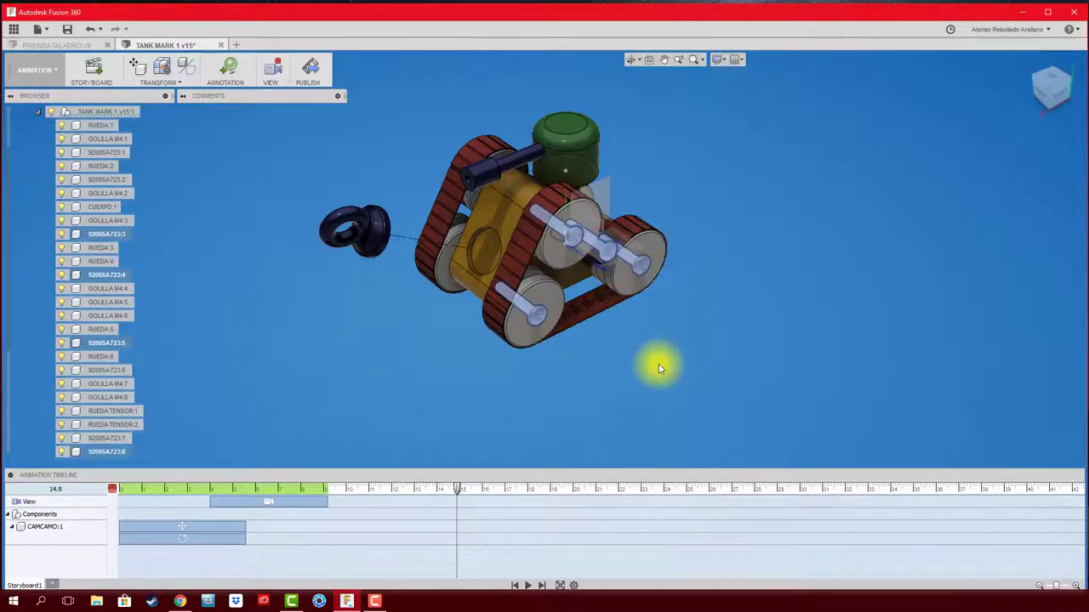
left_click(169, 85)
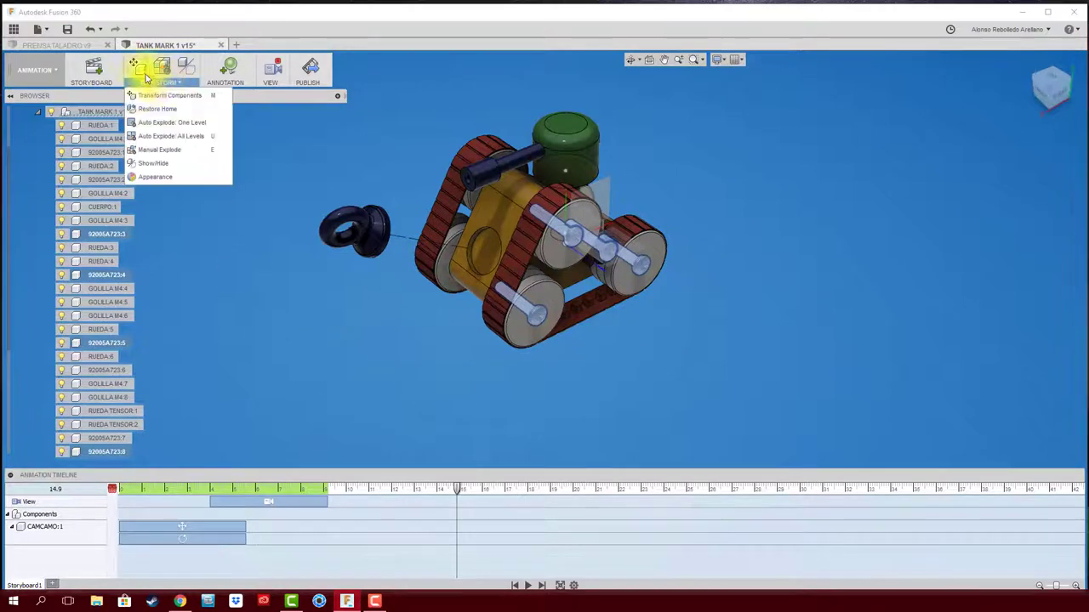
left_click(140, 90)
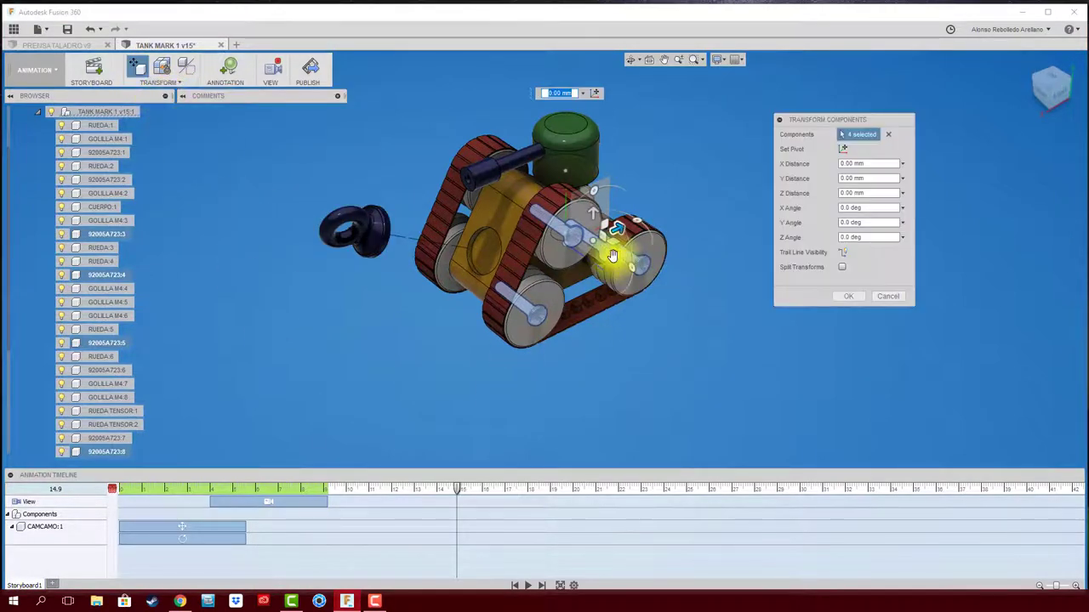
left_click_drag(624, 258, 752, 364)
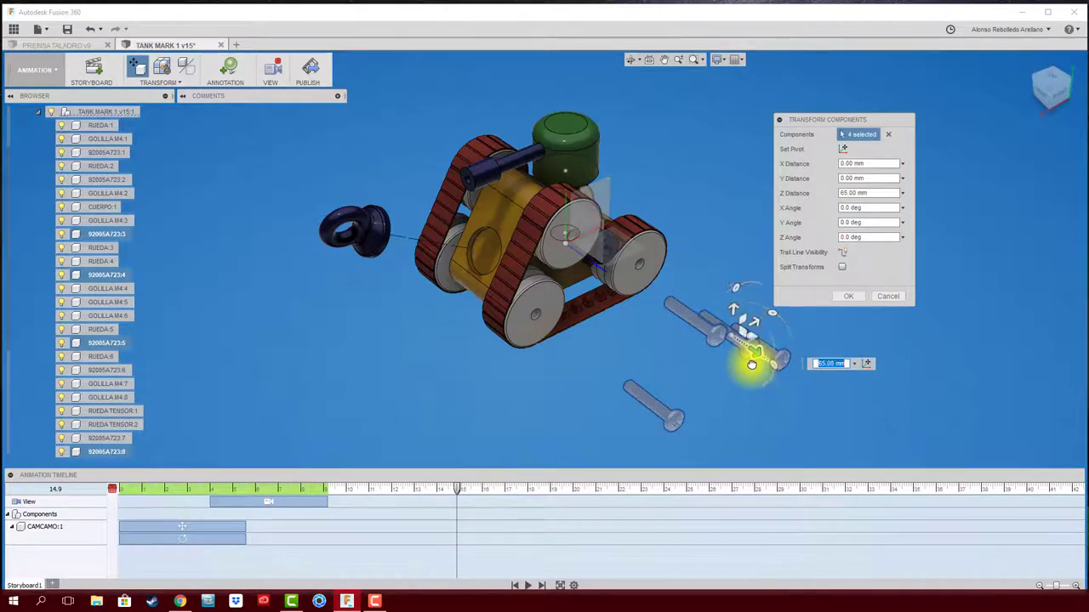
left_click(842, 302)
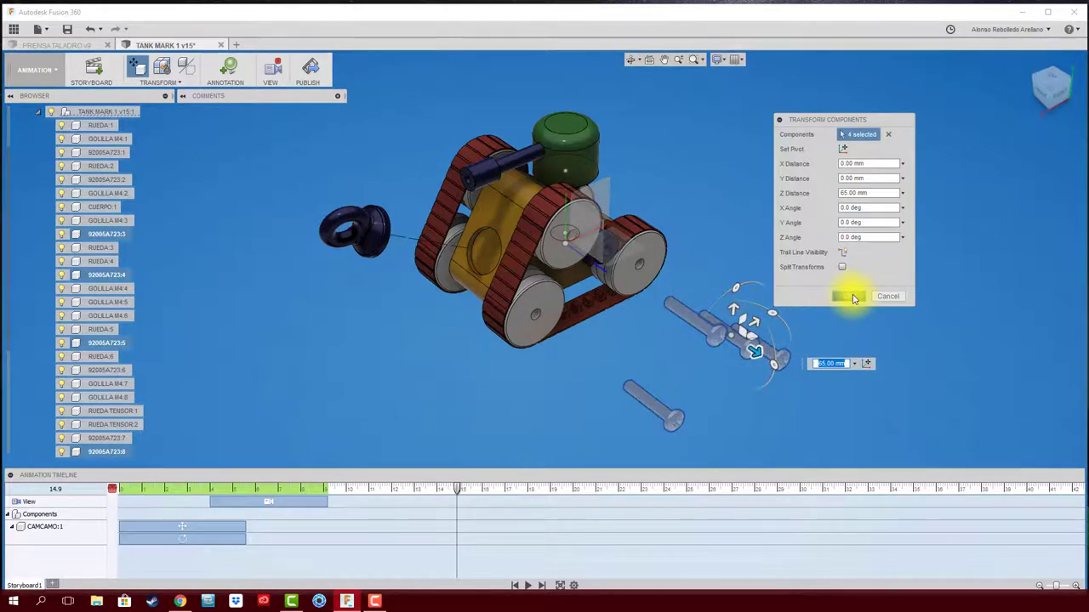
left_click_drag(457, 491, 296, 490)
left_click(528, 586)
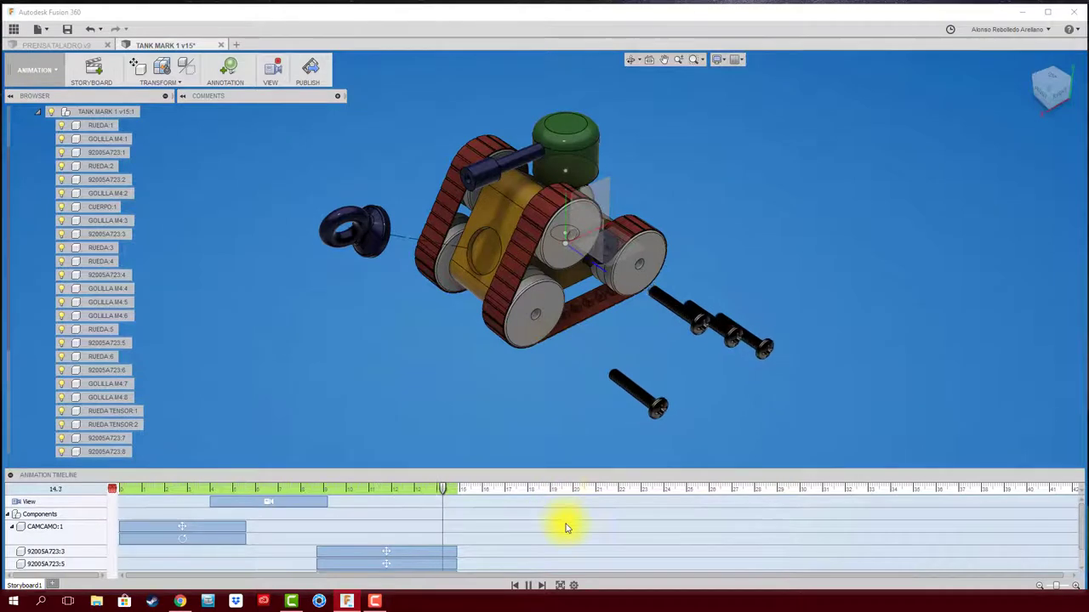
Step: Resize the camera view action to end near 9 s and scrub the playhead to 8.7 s
left_click(531, 587)
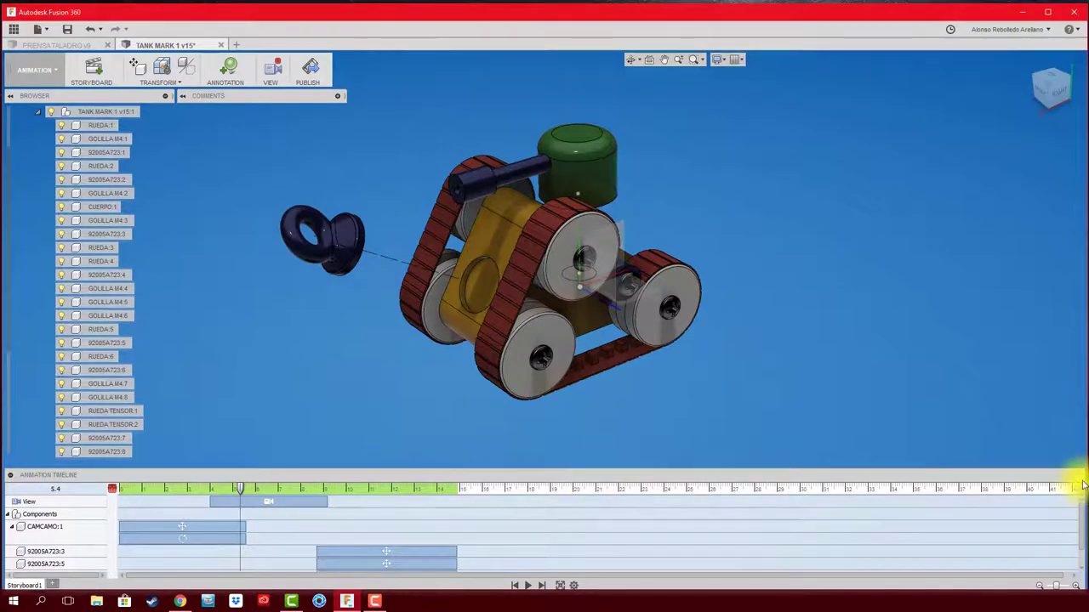
scroll(449, 537, "down", 1)
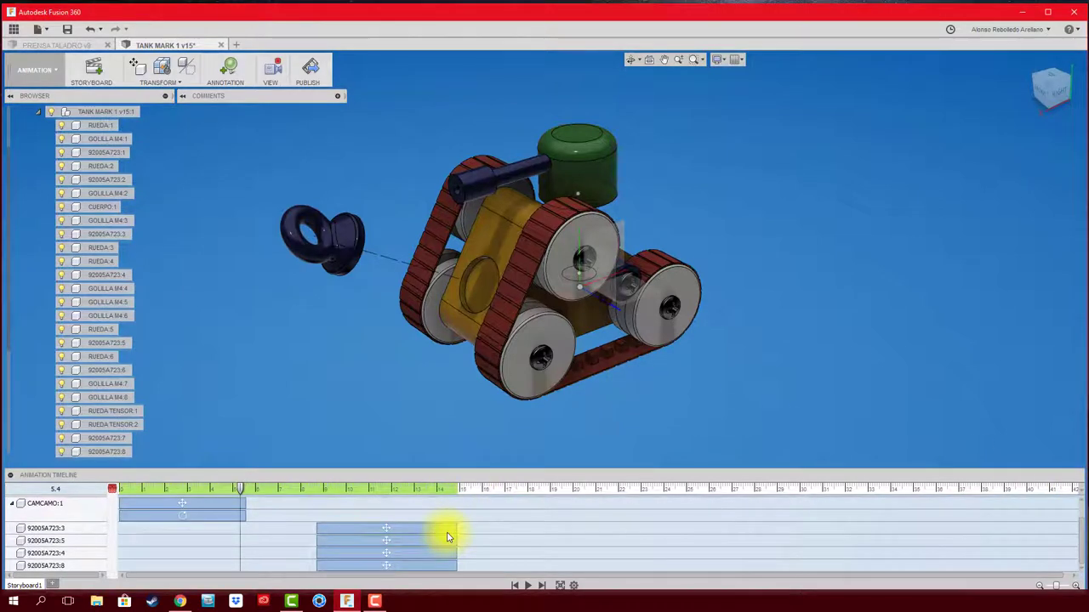
scroll(446, 535, "up", 1)
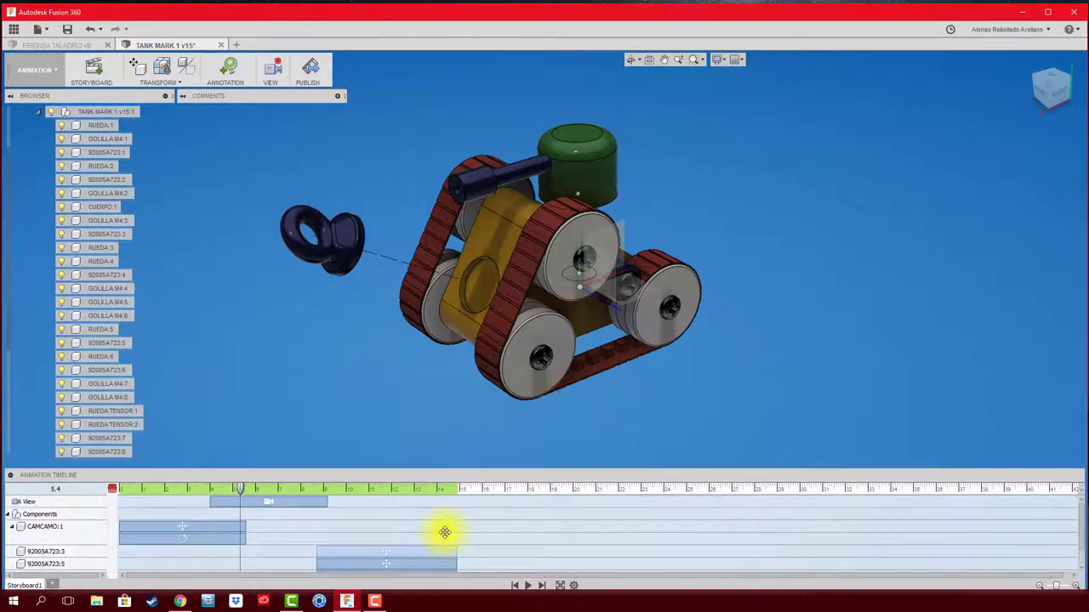
left_click(325, 502)
left_click_drag(314, 501, 317, 499)
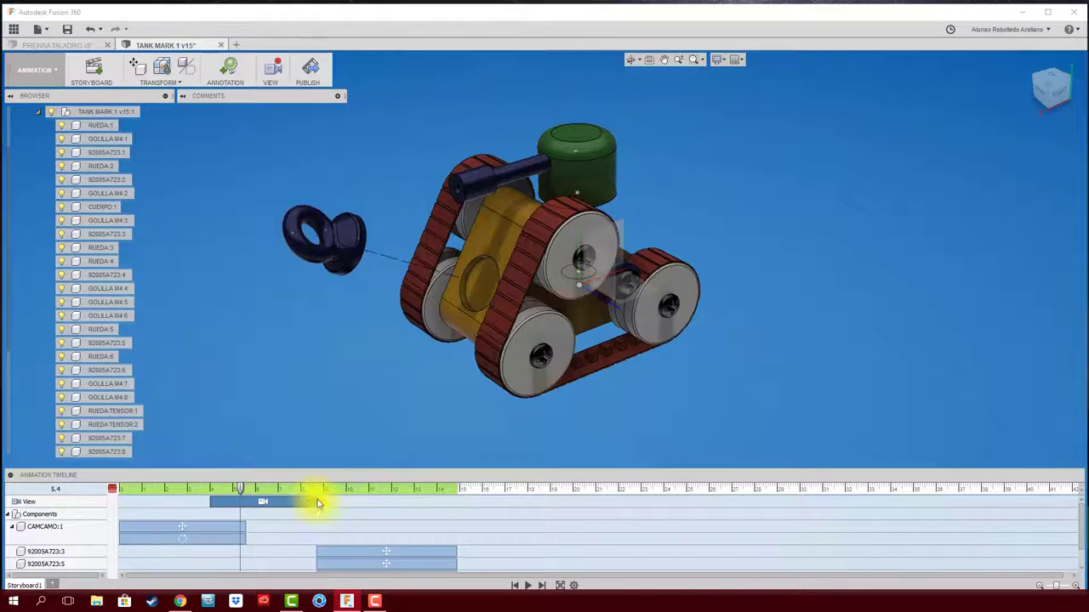
left_click_drag(246, 490, 345, 494)
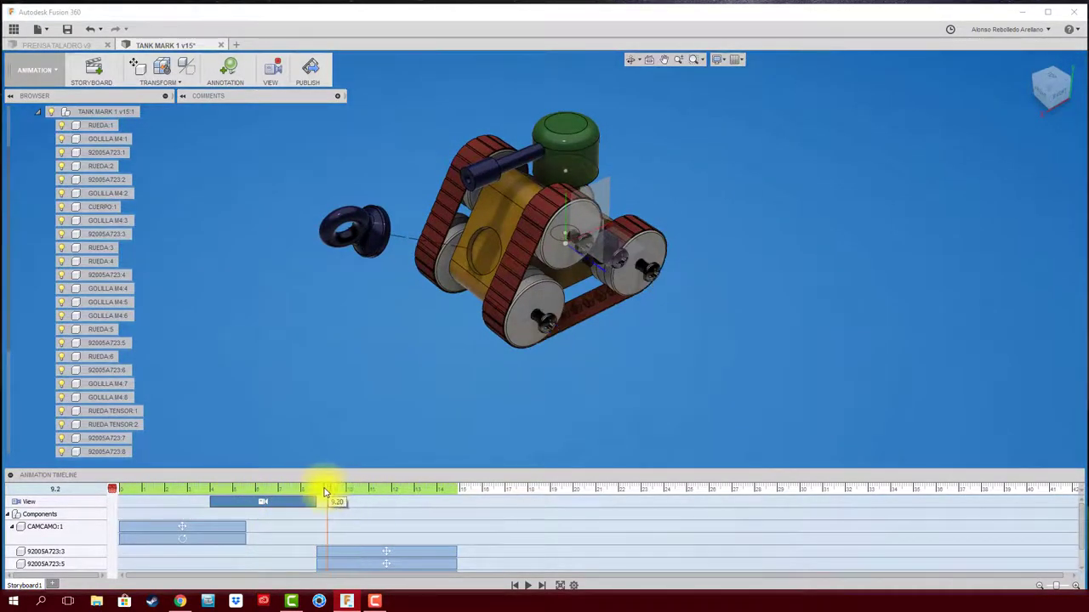
left_click_drag(345, 494, 317, 493)
scroll(501, 530, "down", 1)
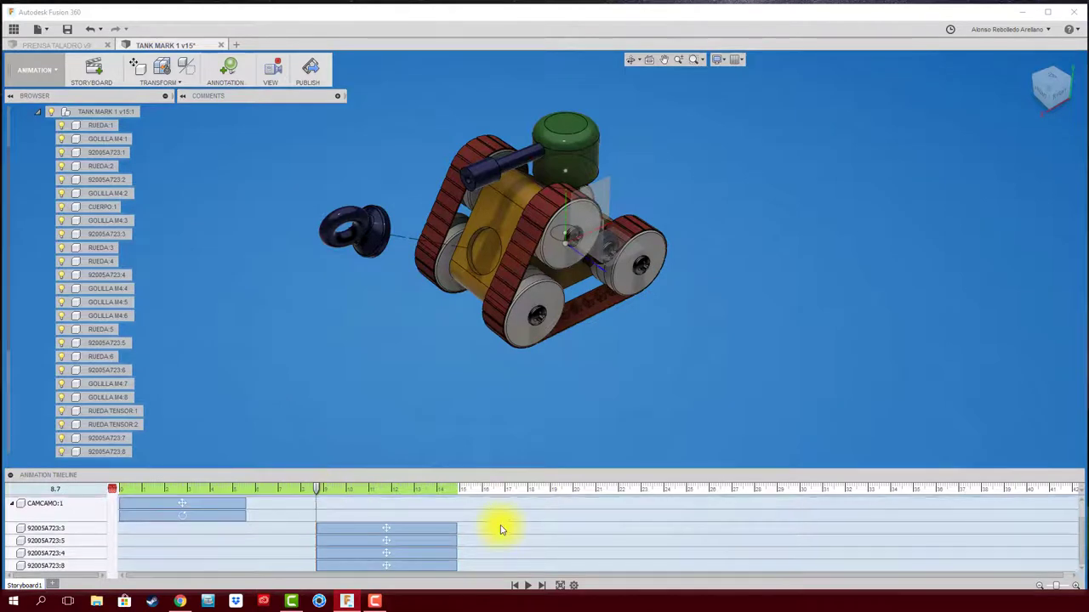
Step: Shorten and stagger the 92005A723:3, :5, :4 and :8 pull-out moves from 8.7 s to about 14 s
left_click_drag(455, 529, 366, 526)
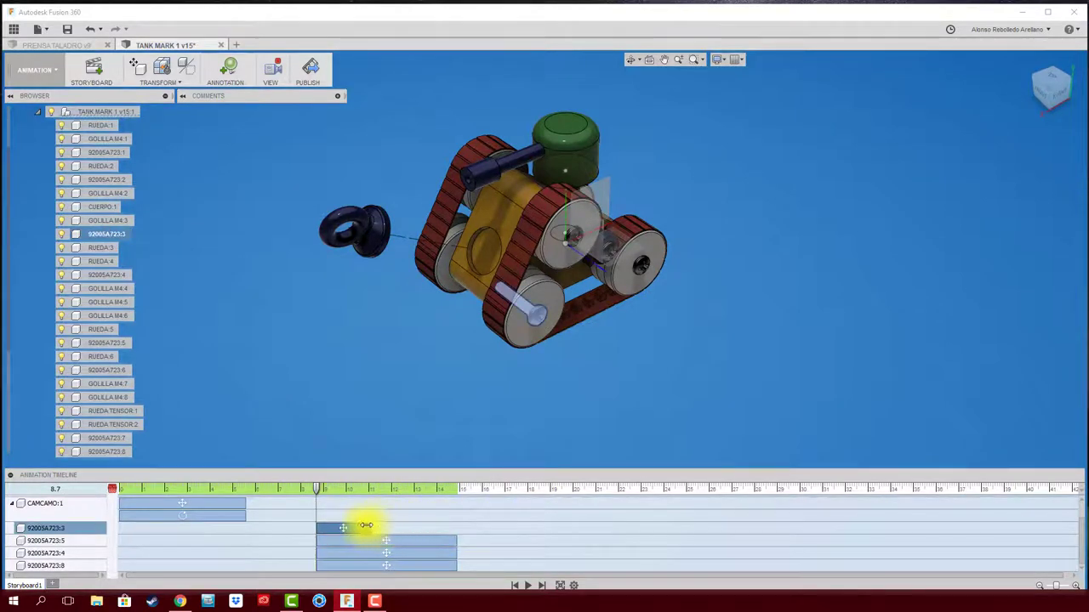
left_click_drag(368, 541, 416, 545)
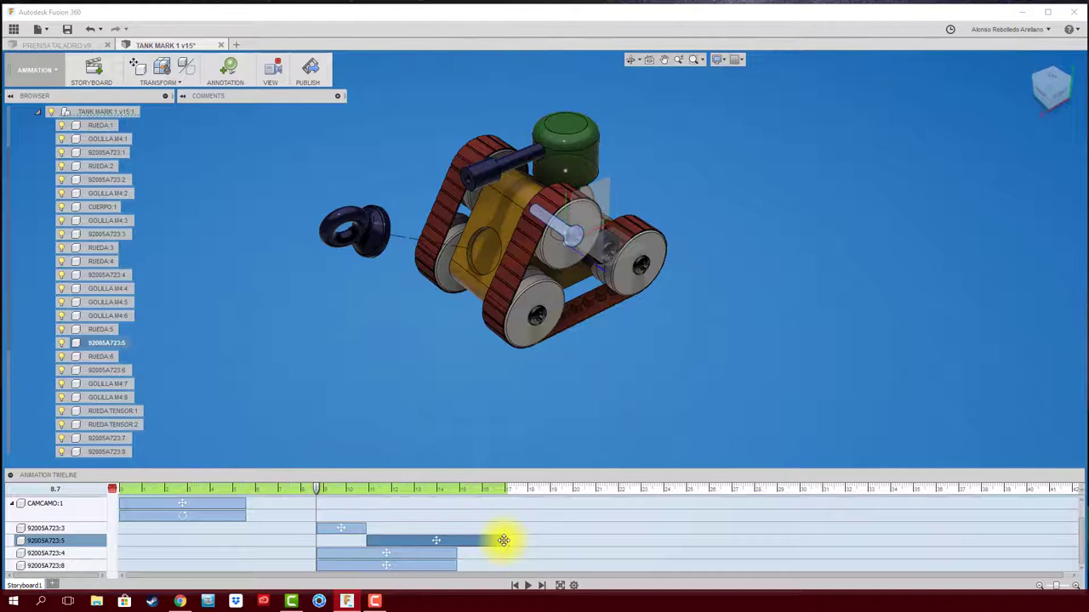
mouse_move(506, 541)
left_mouse_down()
mouse_move(411, 543)
mouse_move(506, 558)
left_mouse_up()
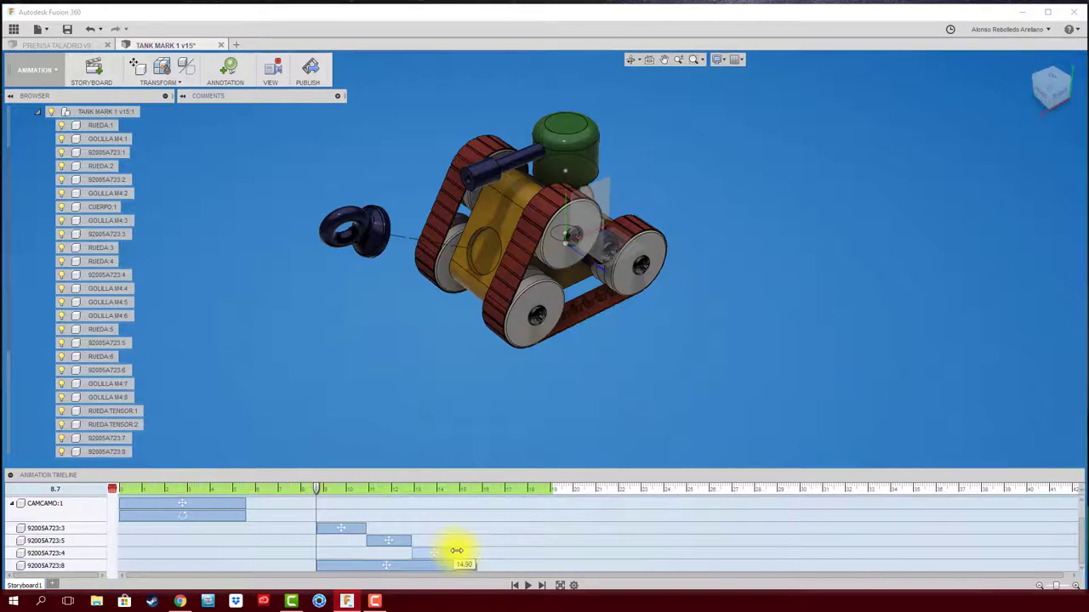
mouse_move(456, 551)
left_mouse_down()
mouse_move(563, 572)
mouse_move(502, 563)
left_mouse_up()
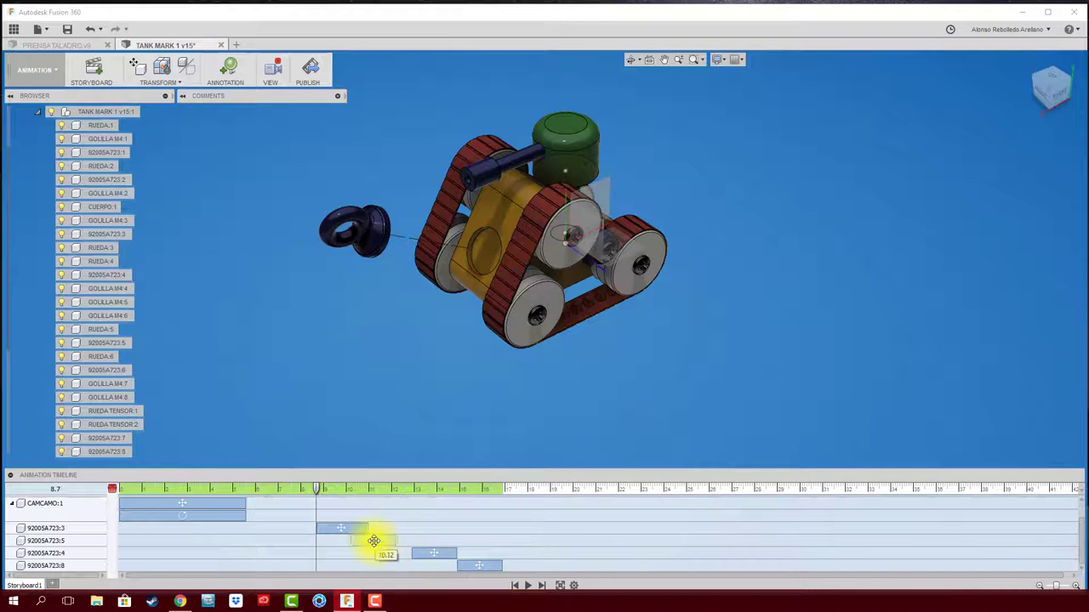
left_click_drag(371, 541, 396, 551)
left_click_drag(475, 565, 412, 562)
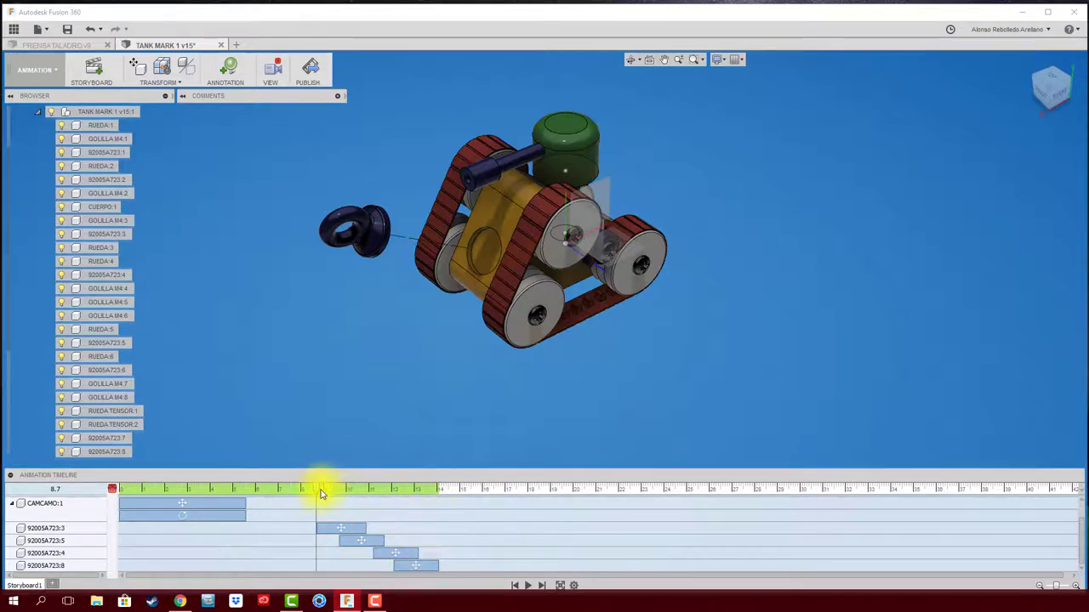
Step: Play the storyboard to check the staggered bolt timing, then stop playback
left_click(286, 491)
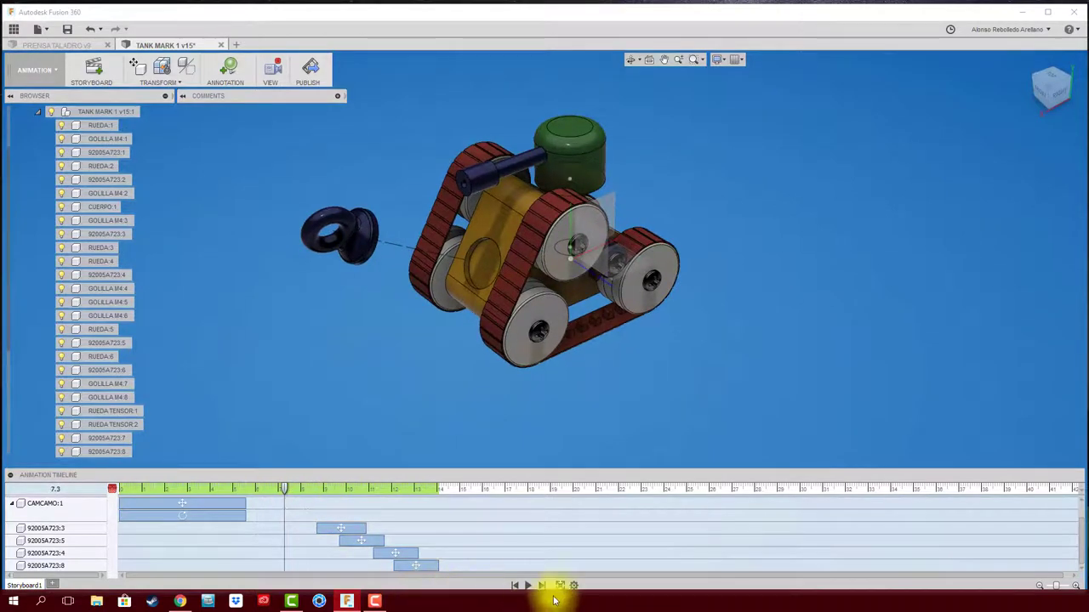
left_click(528, 585)
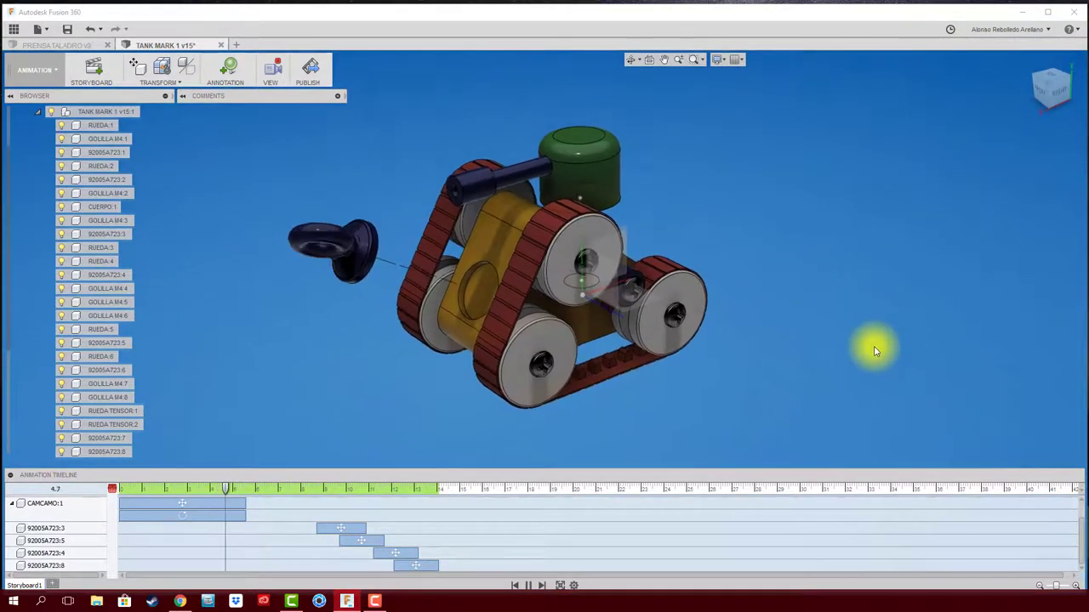
left_click(528, 586)
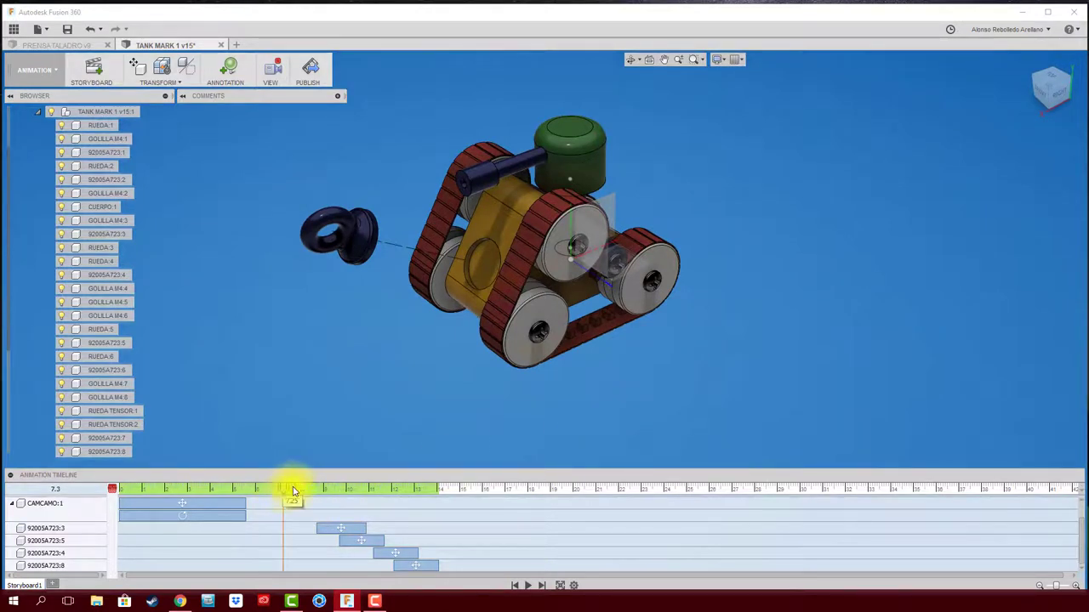
Step: Select bolt 92005A723:3's removal move and scrub the playhead to about 10.9 s
left_click_drag(294, 491, 307, 489)
left_click(336, 528)
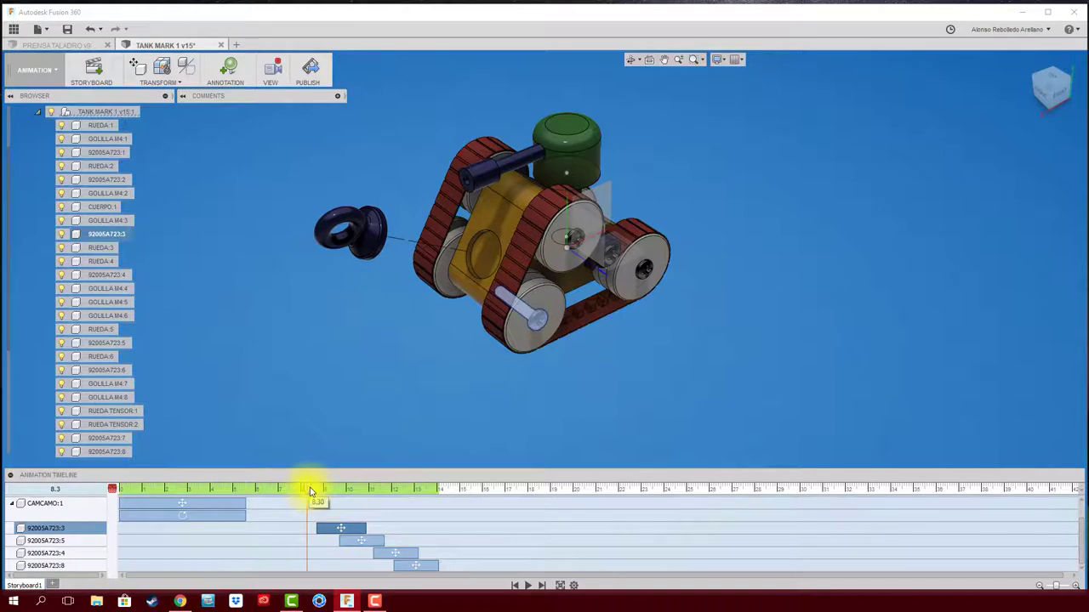
left_click_drag(310, 492, 367, 491)
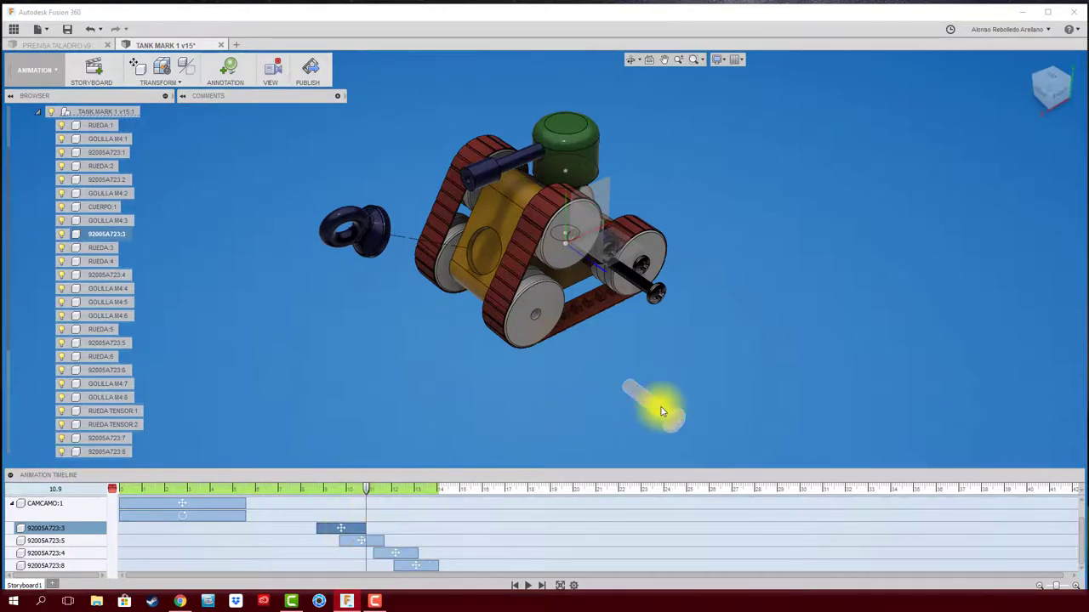
Step: Apply a trial rotation to bolt 92005A723:3 with Transform Components
left_click(136, 66)
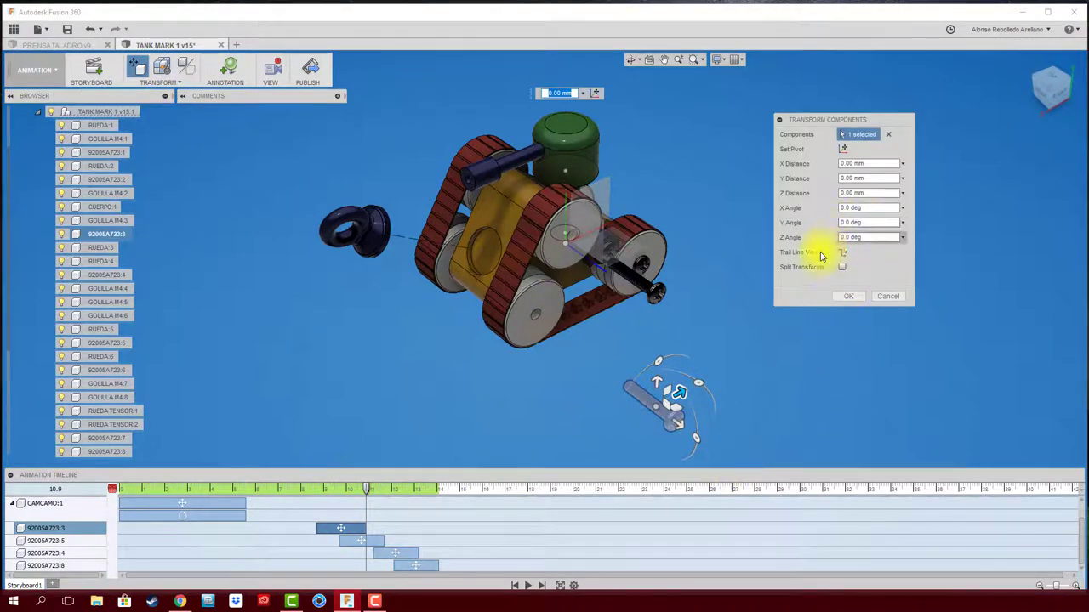
left_click(657, 358)
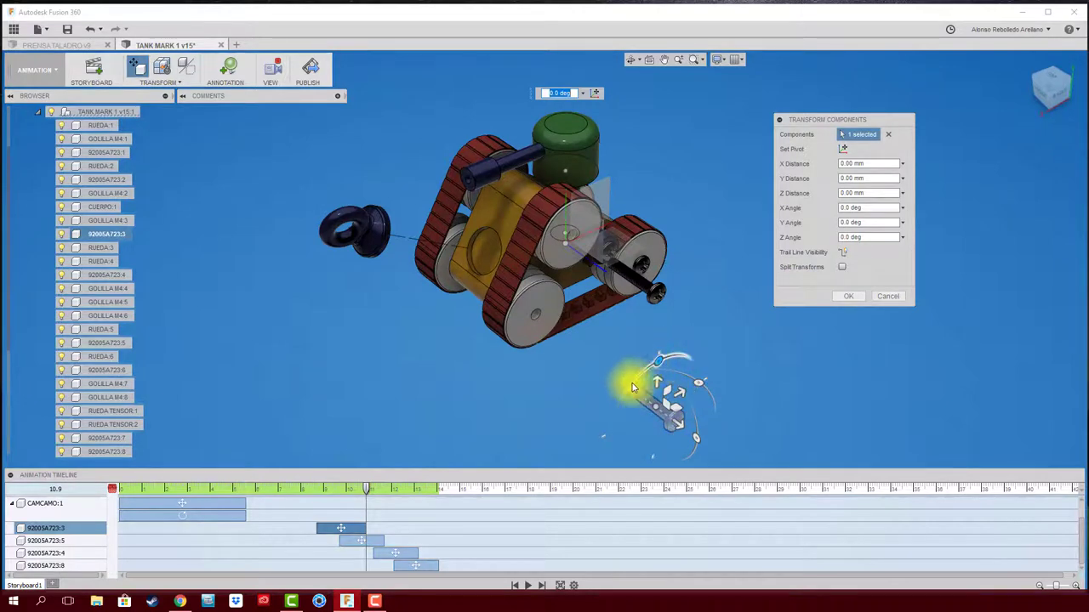
mouse_move(657, 361)
left_mouse_down()
mouse_move(639, 381)
mouse_move(656, 357)
left_mouse_up()
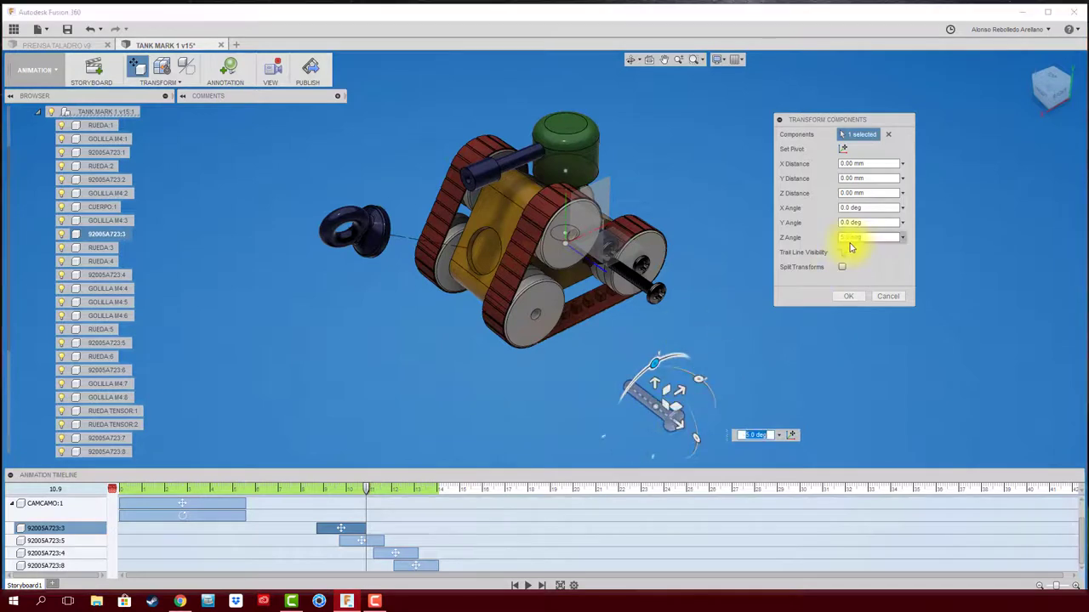
left_click(849, 296)
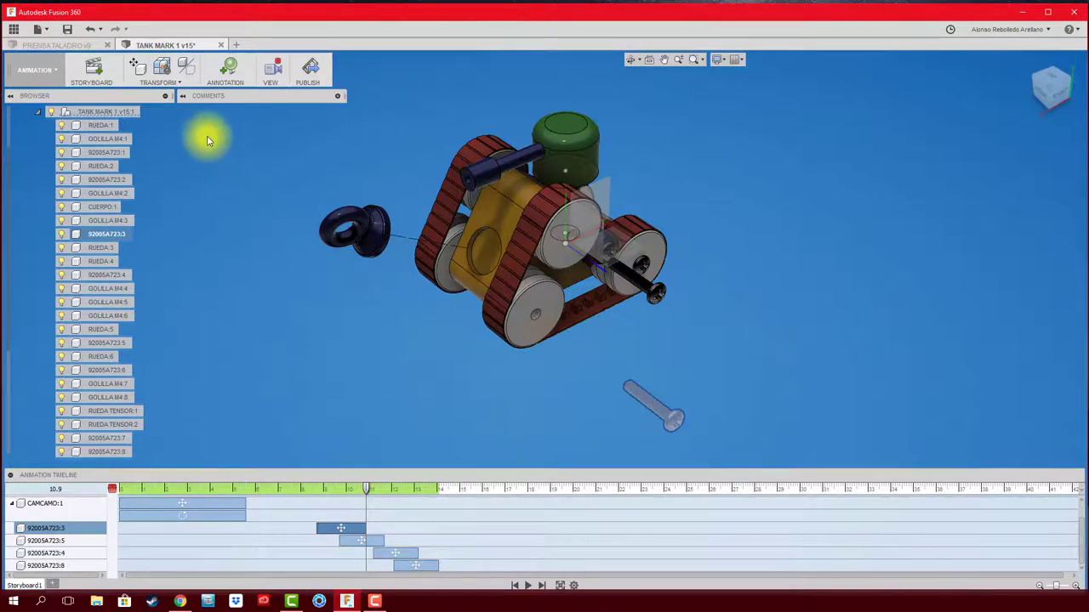
Step: Reapply Transform Components on the bolt with a Z Angle of 360 deg
left_click(136, 66)
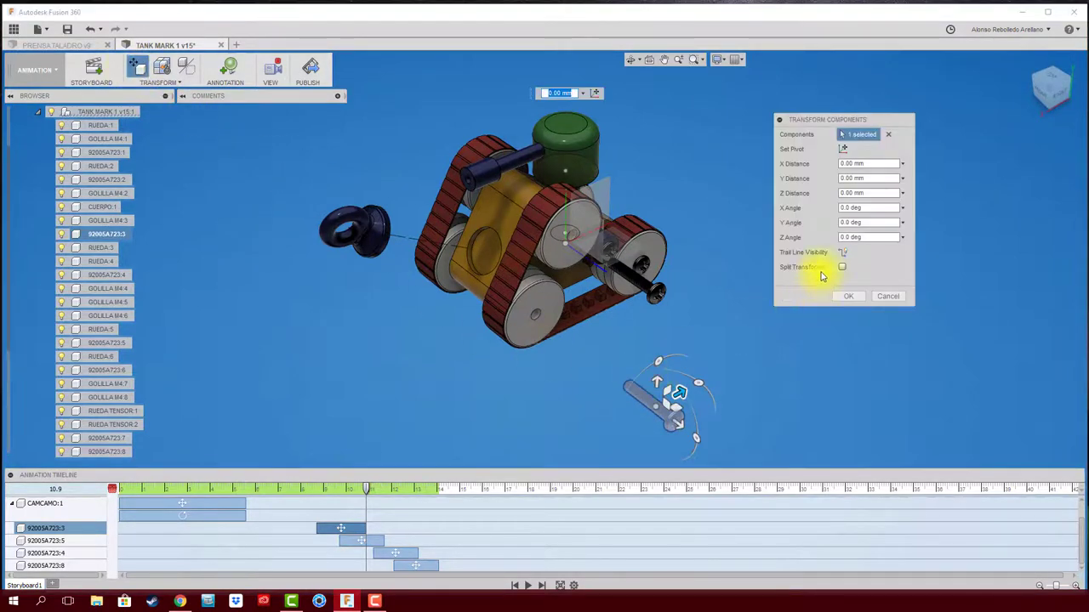
left_click_drag(887, 237, 816, 238)
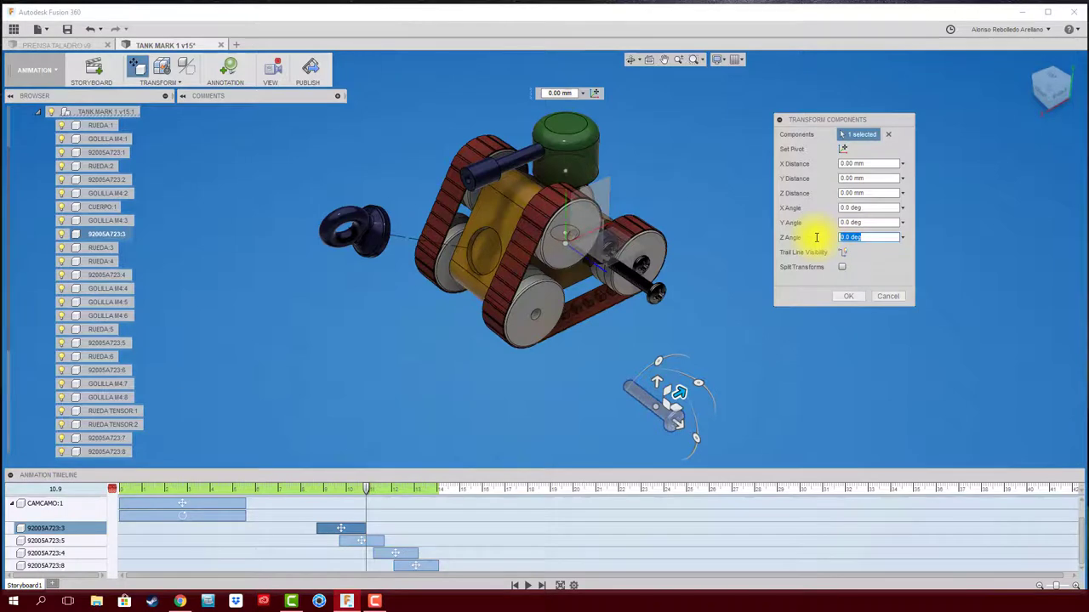
type("360")
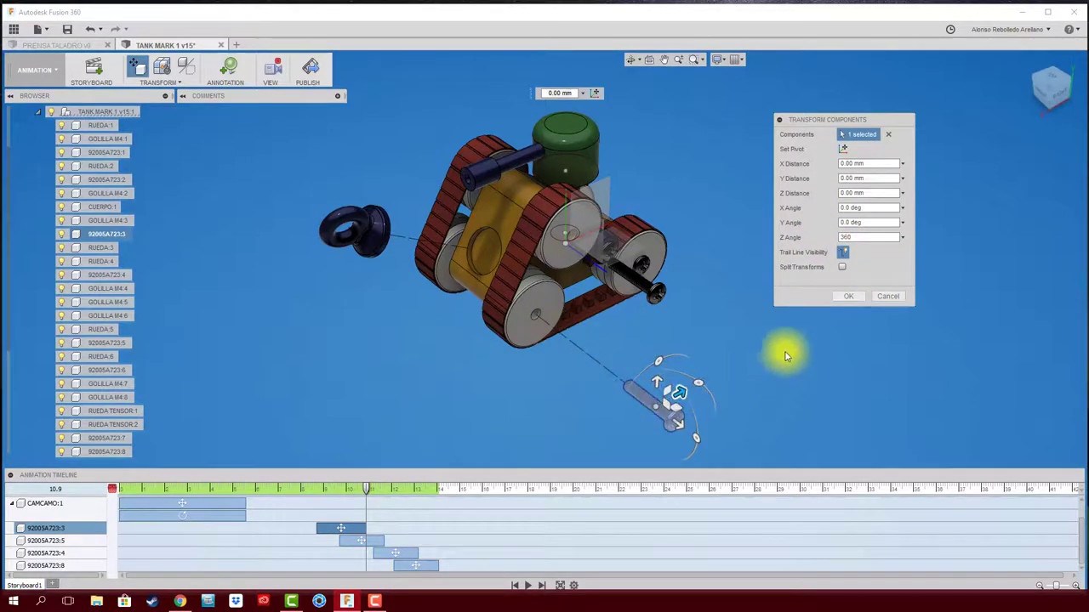
left_click(846, 296)
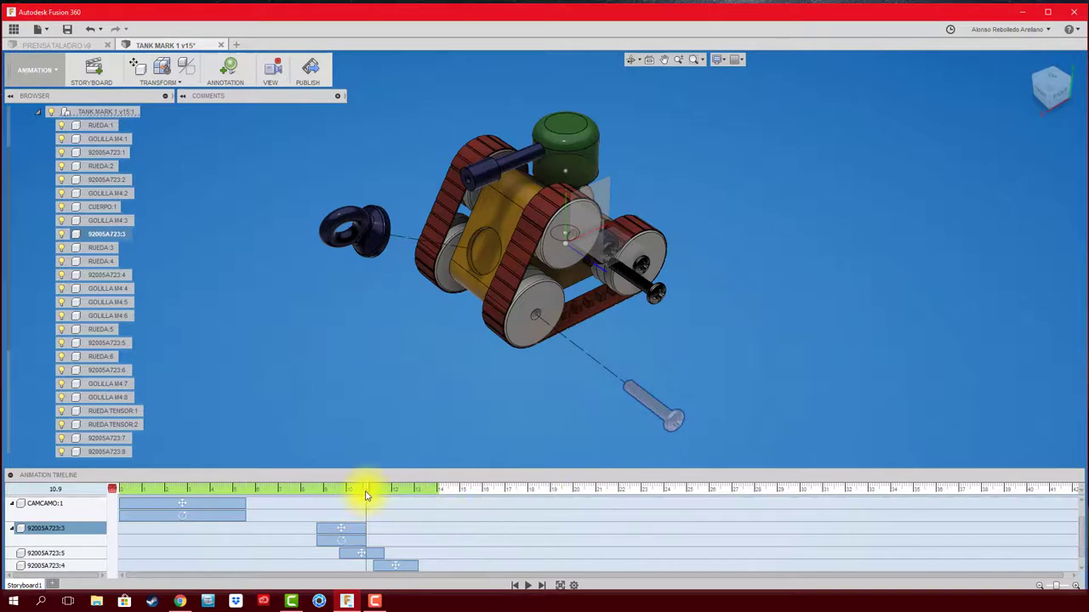
Step: Move the playhead back to about 8.7 s, start playback, and select bolt 92005A723:5's pull-out move
left_click_drag(368, 491, 316, 490)
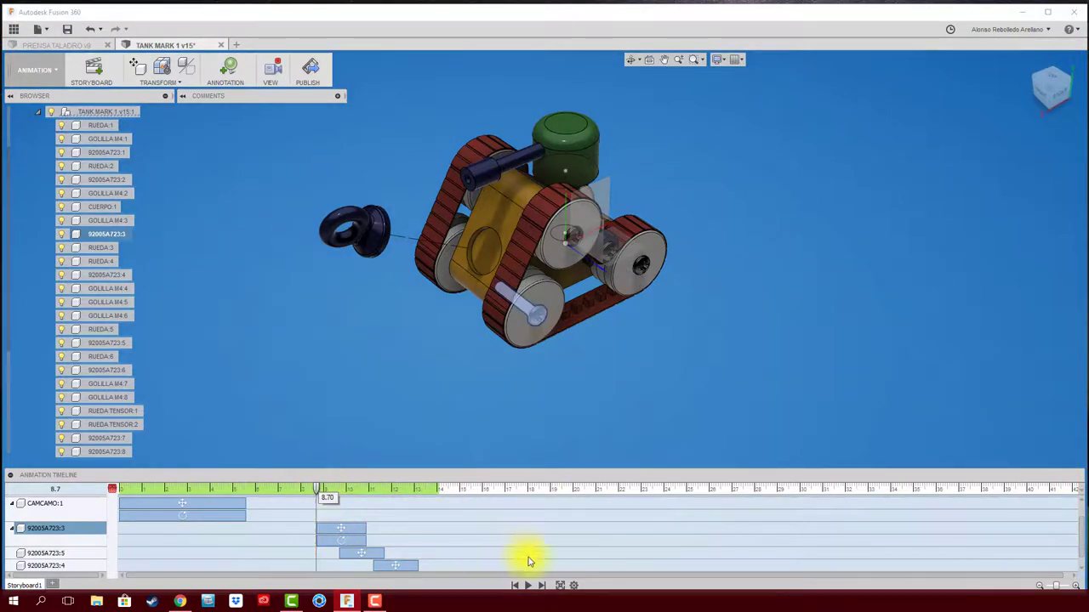
left_click(527, 587)
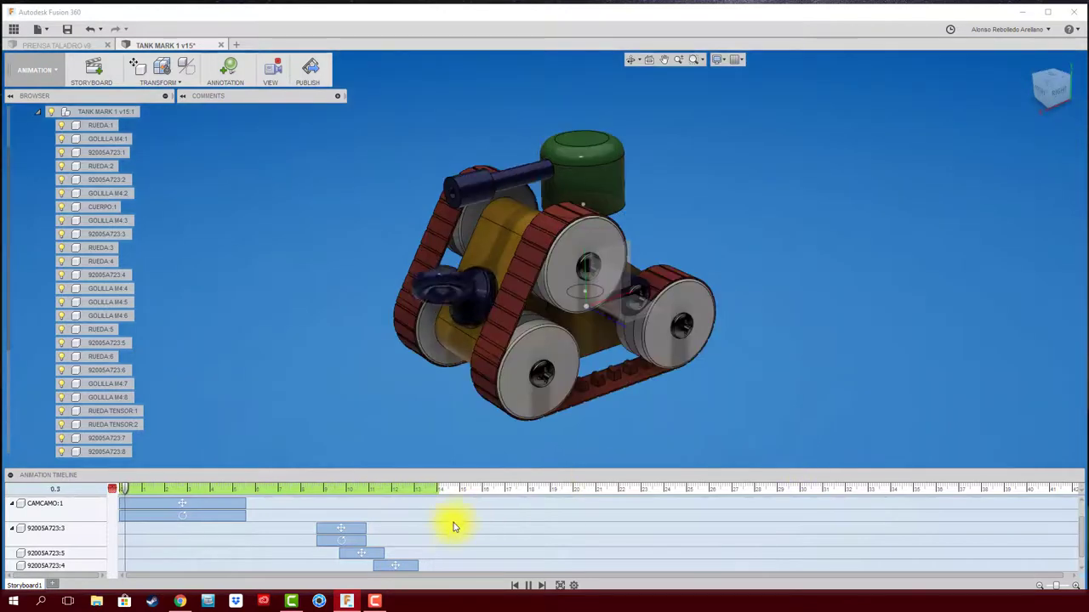
scroll(452, 531, "down", 1)
left_click(358, 541)
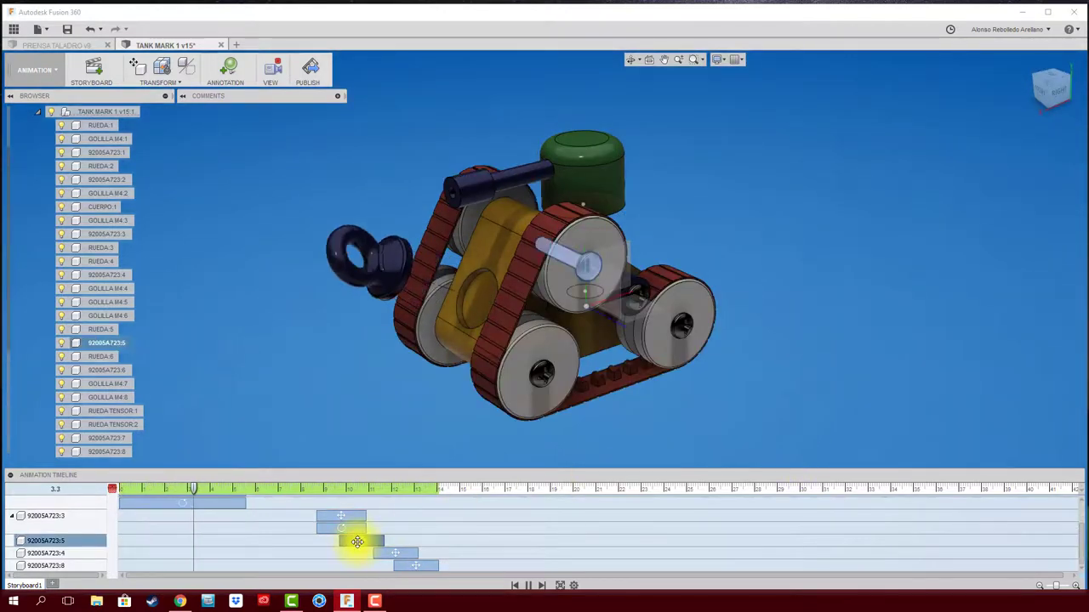
Step: Pause at 7.6 s and give bolt 92005A723:5 a 360° Z spin aligned with its pull-out bar
left_click(528, 585)
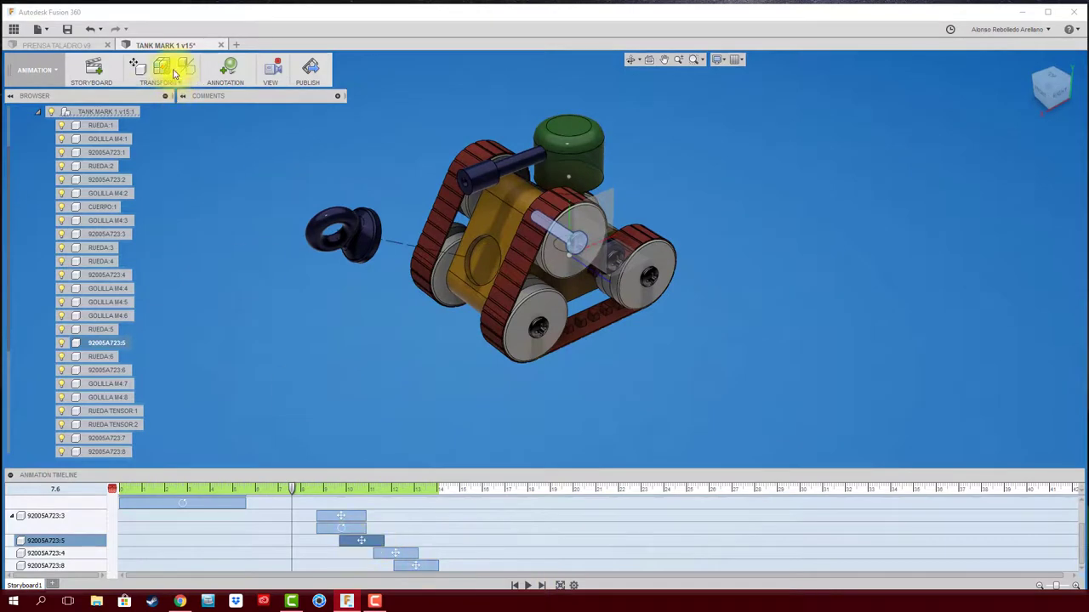
left_click(141, 73)
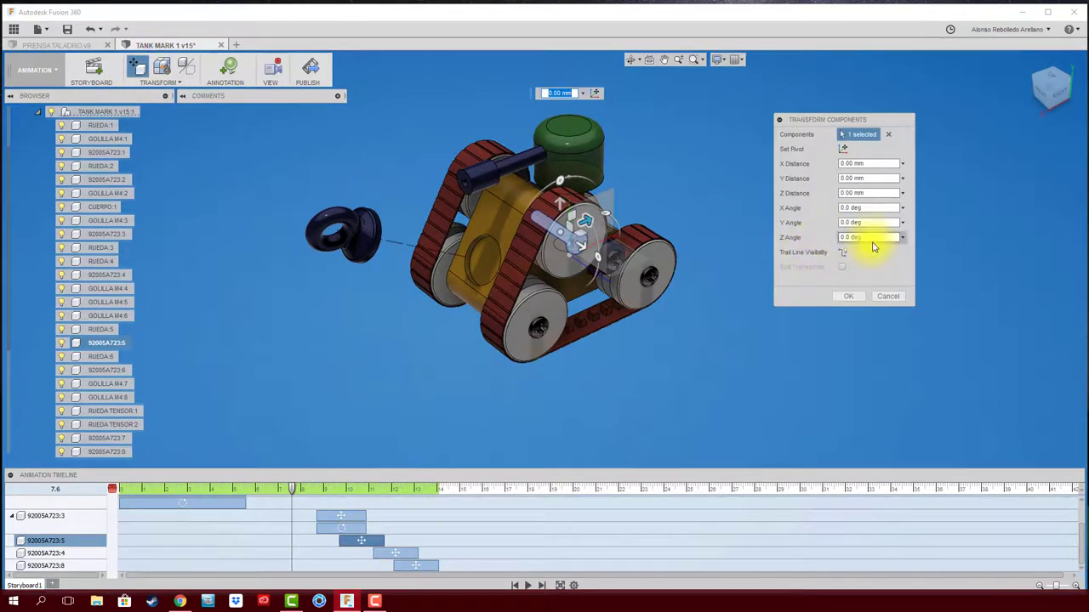
left_click(868, 237)
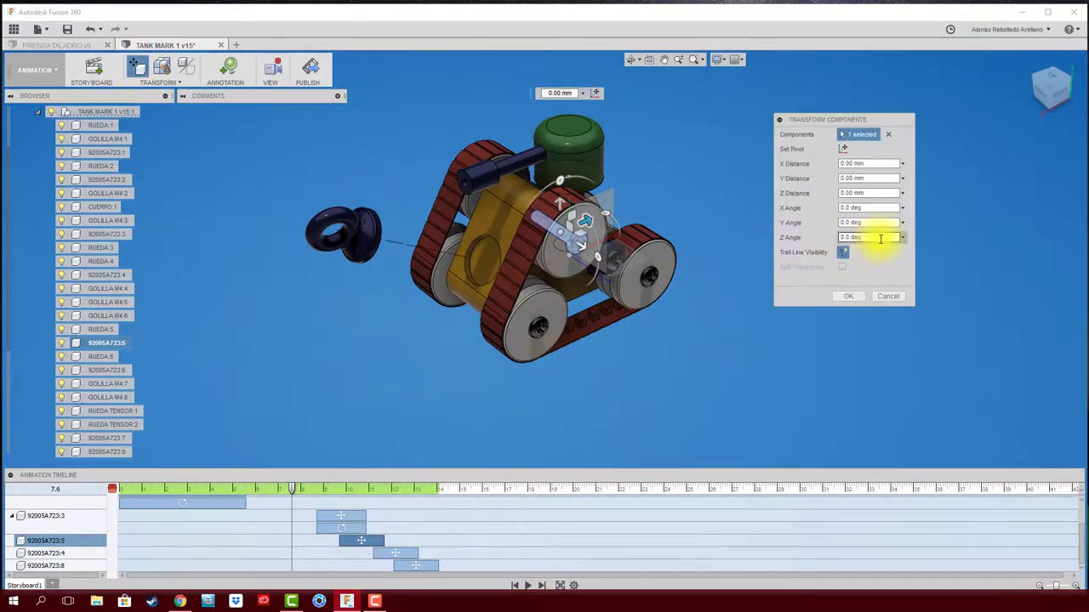
left_click_drag(866, 237, 833, 231)
type("360")
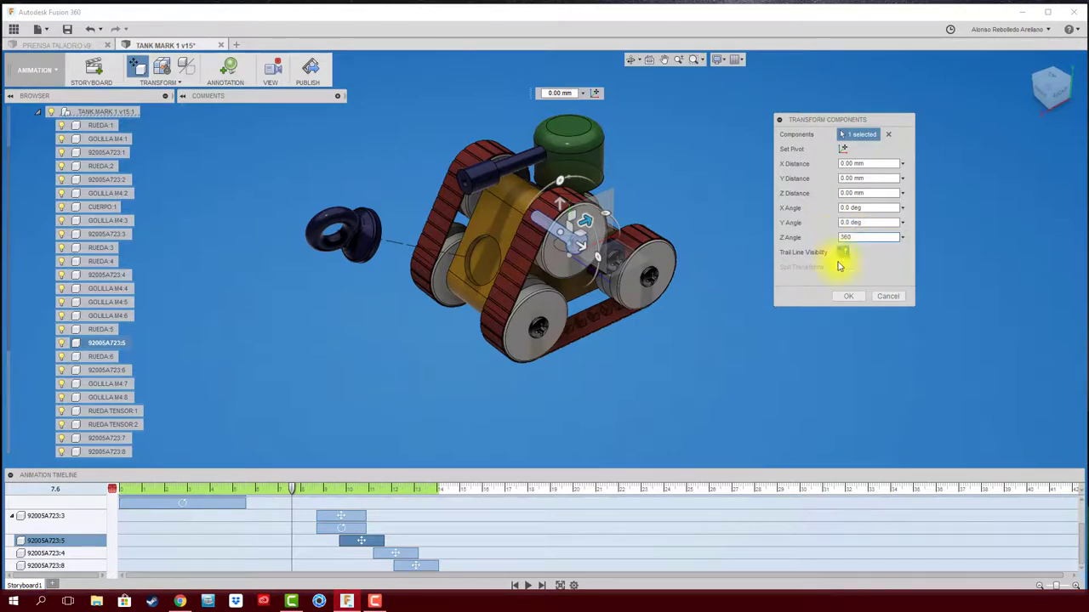
left_click(848, 296)
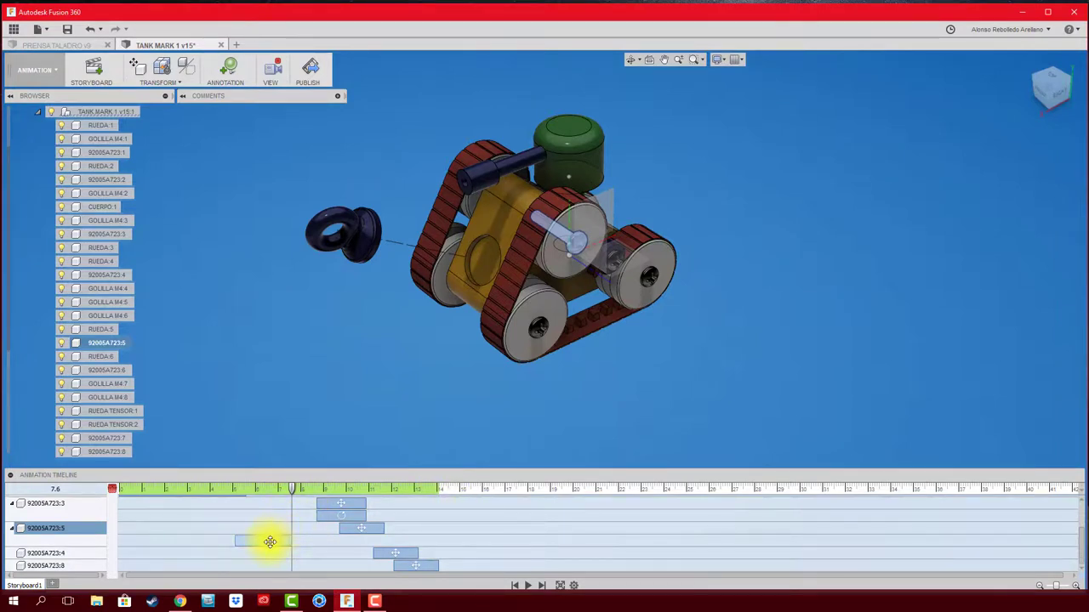
mouse_move(267, 539)
left_mouse_down()
mouse_move(361, 546)
mouse_move(385, 537)
left_mouse_up()
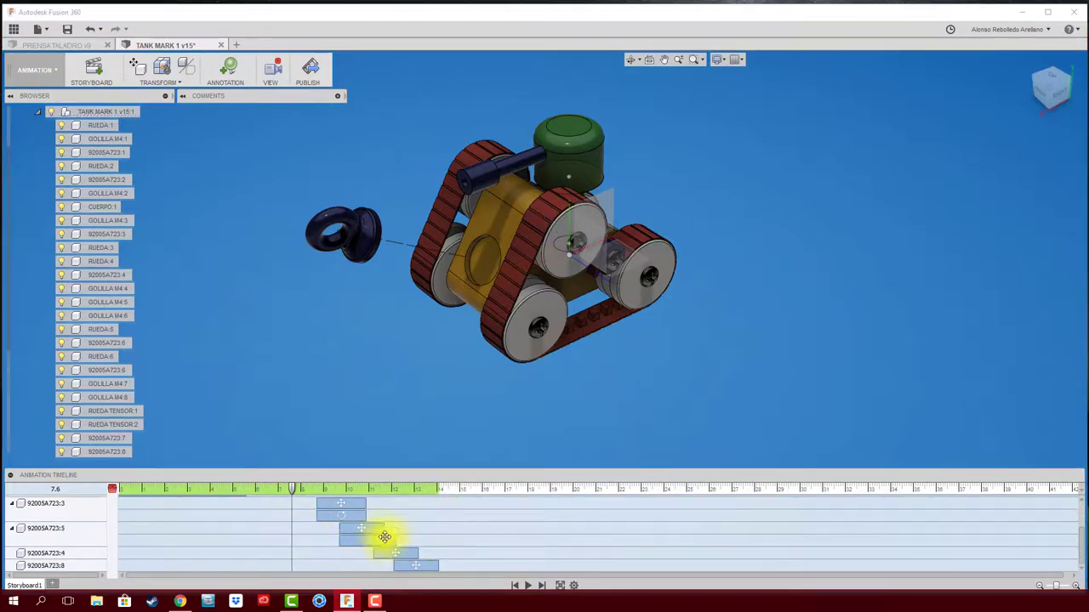
left_click(382, 553)
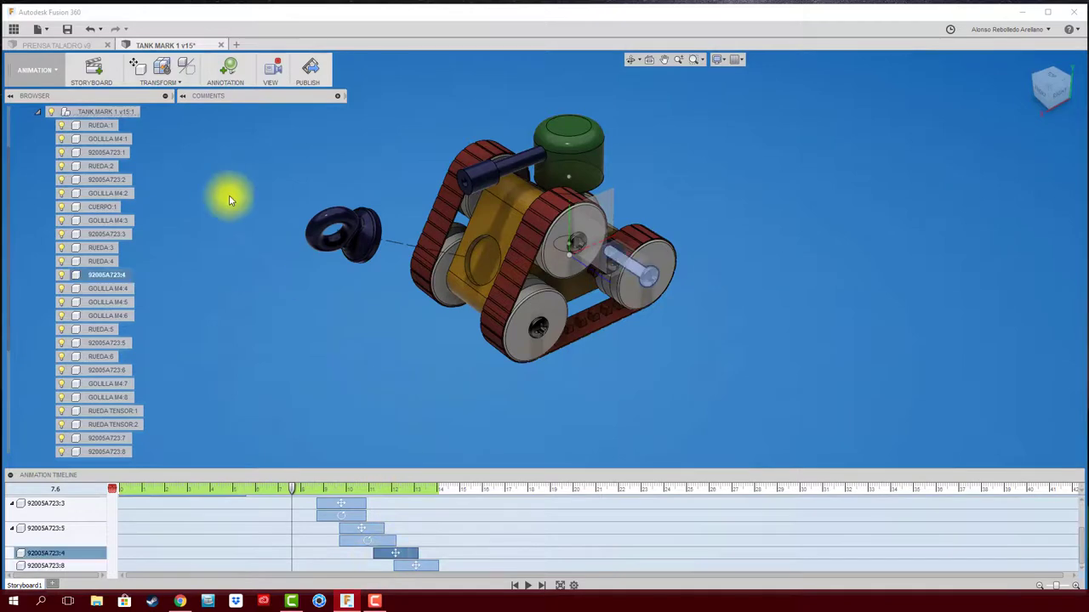
Step: Add a 360° Z rotation to bolt 92005A723:4 and align it under its pull-out move
left_click(136, 70)
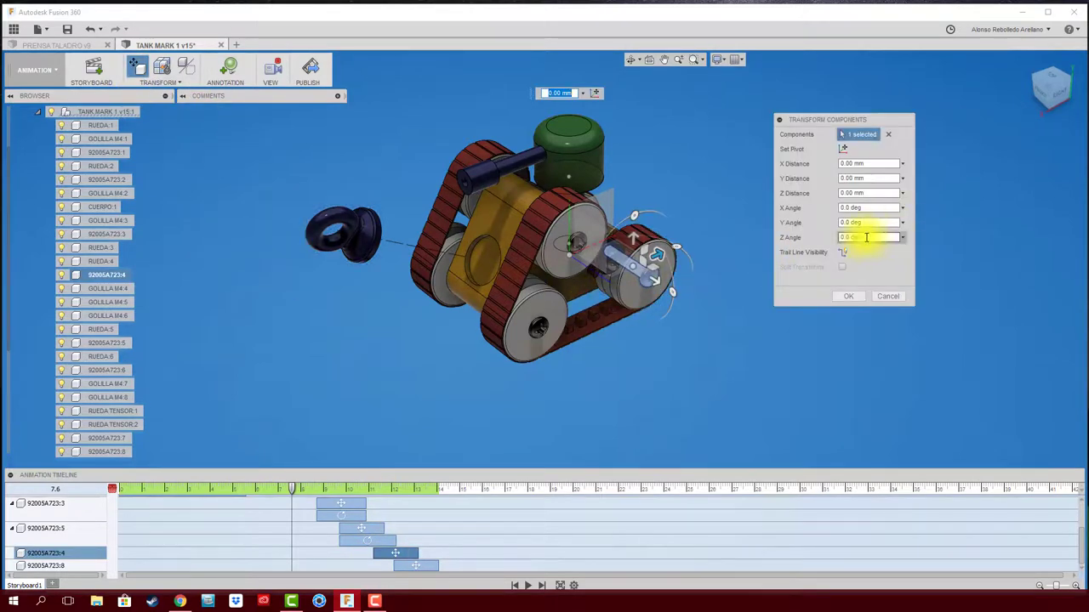
left_click_drag(863, 237, 812, 239)
type("360")
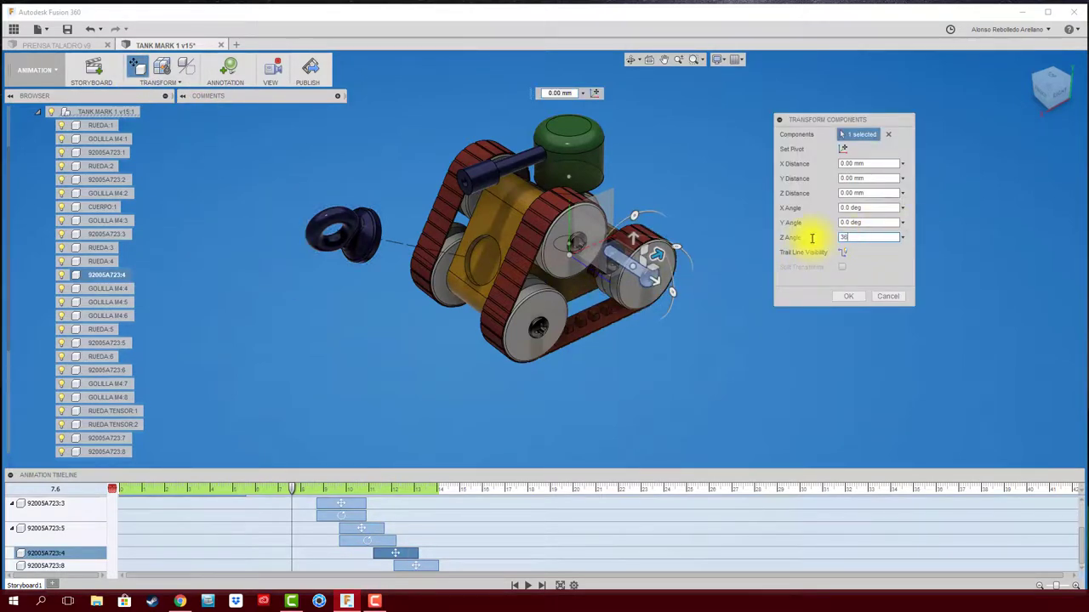
left_click(848, 296)
mouse_move(281, 570)
left_mouse_down()
mouse_move(406, 571)
mouse_move(403, 561)
left_mouse_up()
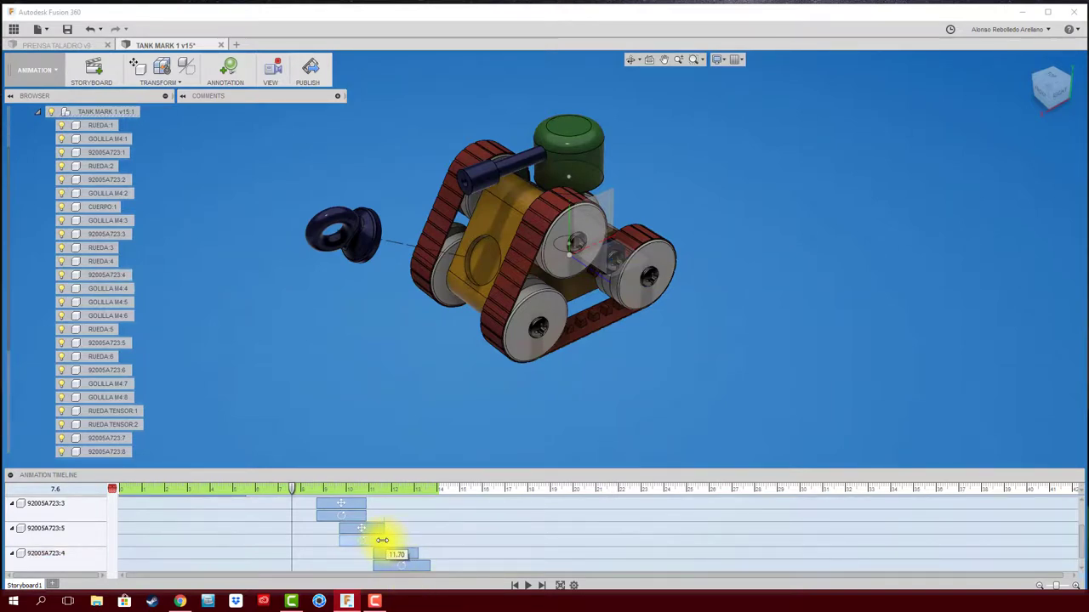
Step: Scroll down the timeline and select bolt 92005A723:8's pull-out move
left_click(415, 567)
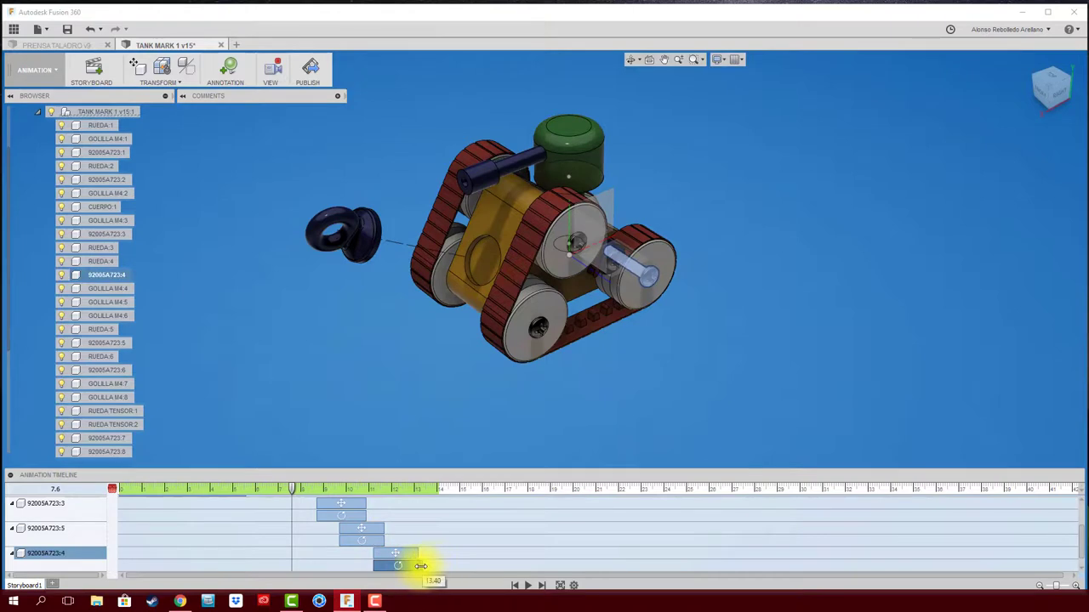
scroll(481, 548, "down", 1)
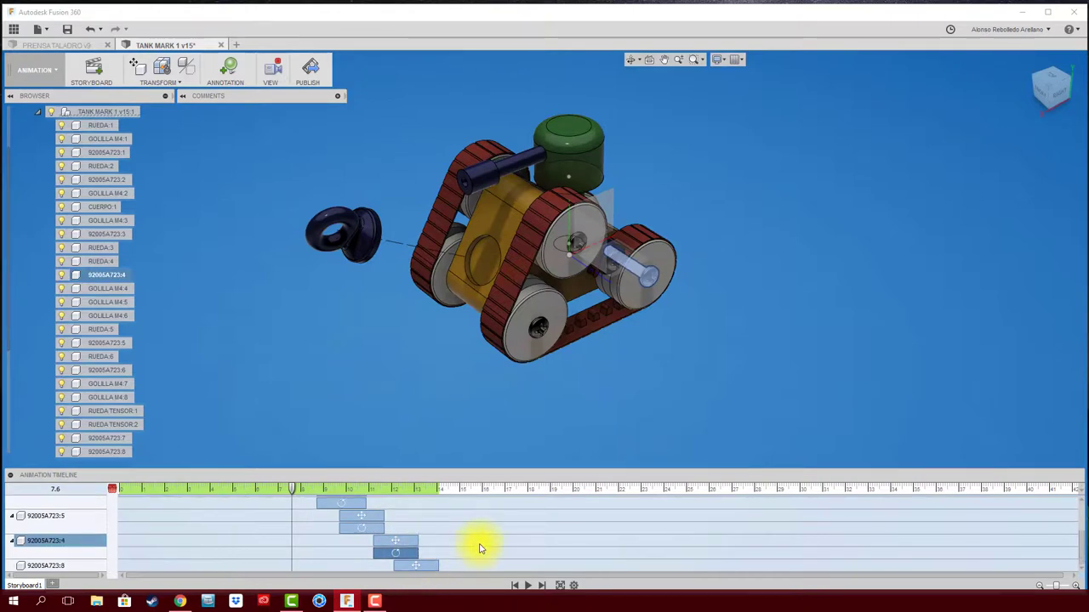
left_click(415, 566)
Step: Add a 360° Z-angle rotation to bolt 92005A723:8
left_click(136, 68)
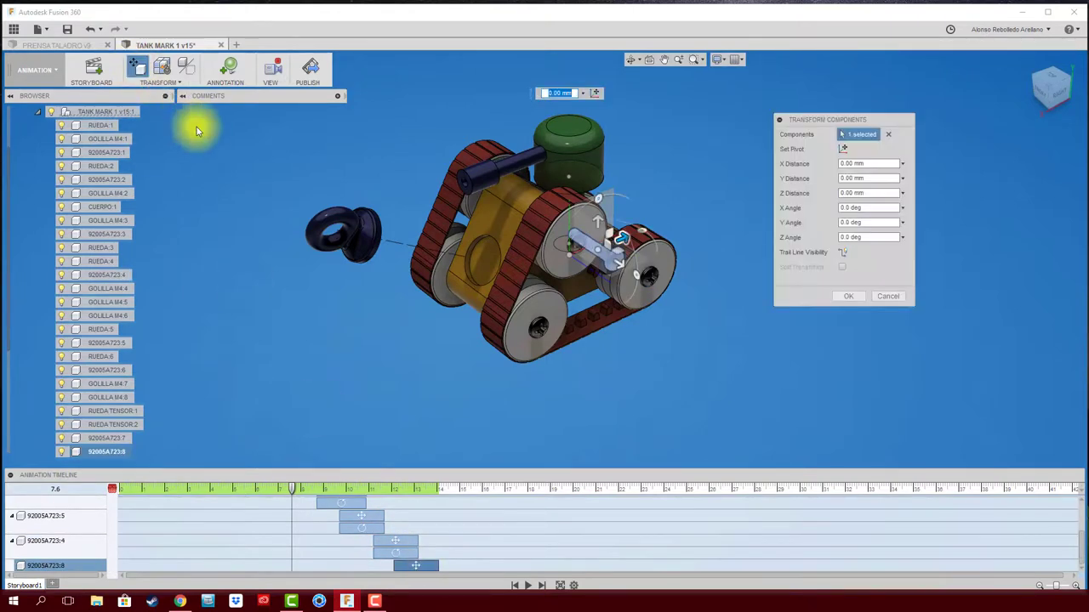
left_click(868, 236)
type("360")
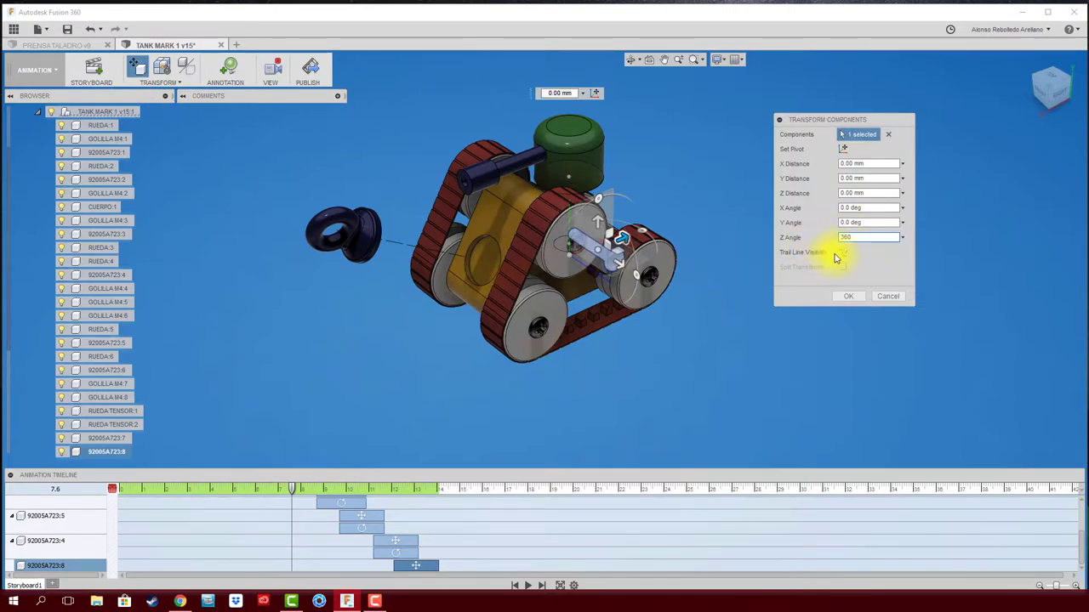
left_click(848, 295)
Step: Align the rotation bar with its pull-out, ending at 14.10, then rewind the playhead to 0
scroll(547, 516, "down", 1)
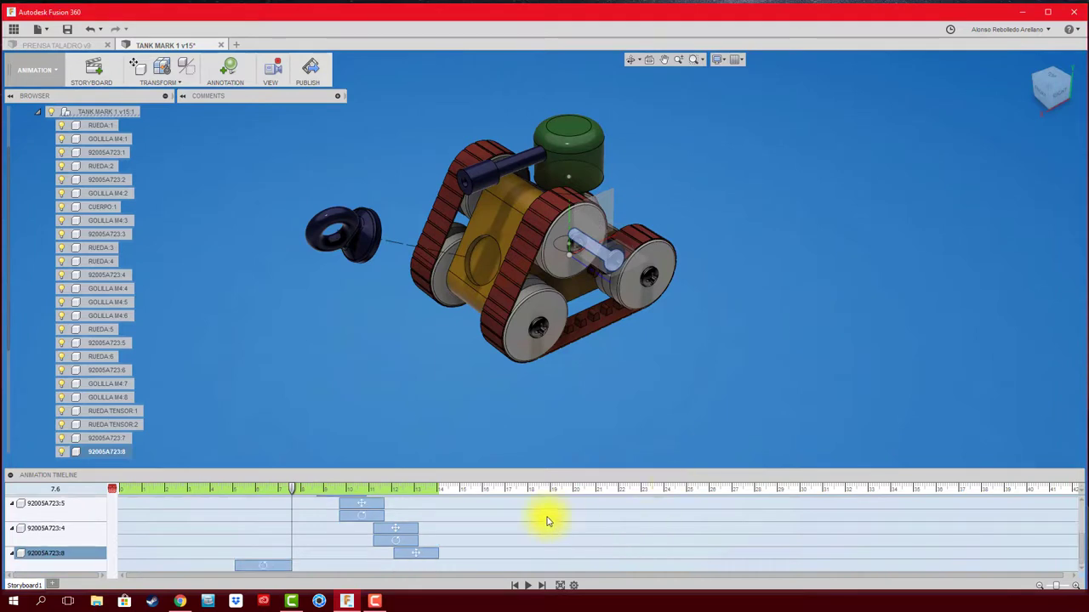
left_click_drag(263, 569, 445, 569)
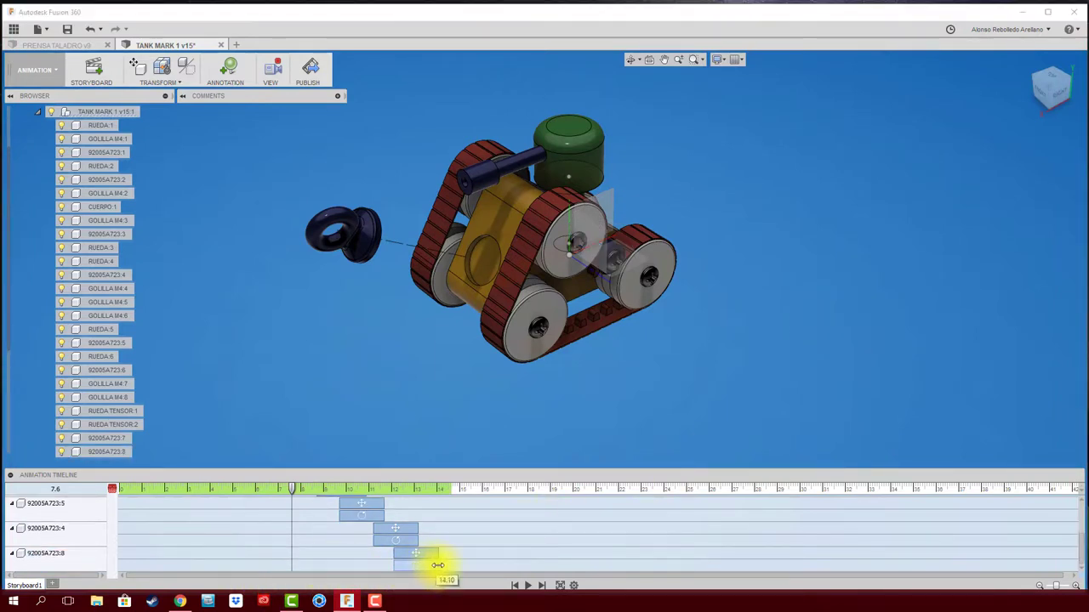
left_click_drag(435, 566, 438, 566)
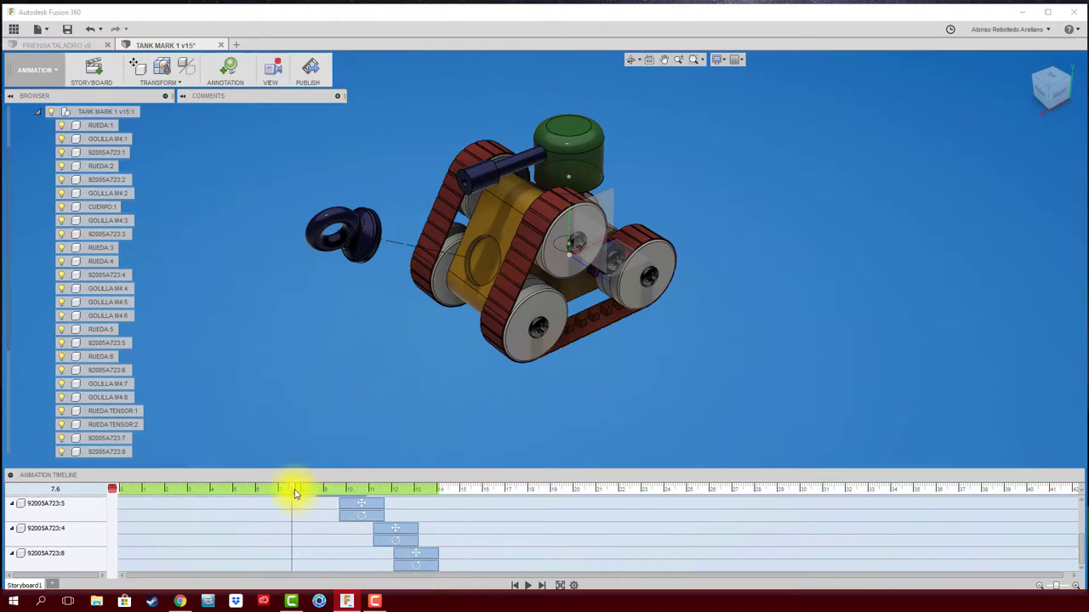
left_click_drag(292, 492, 85, 479)
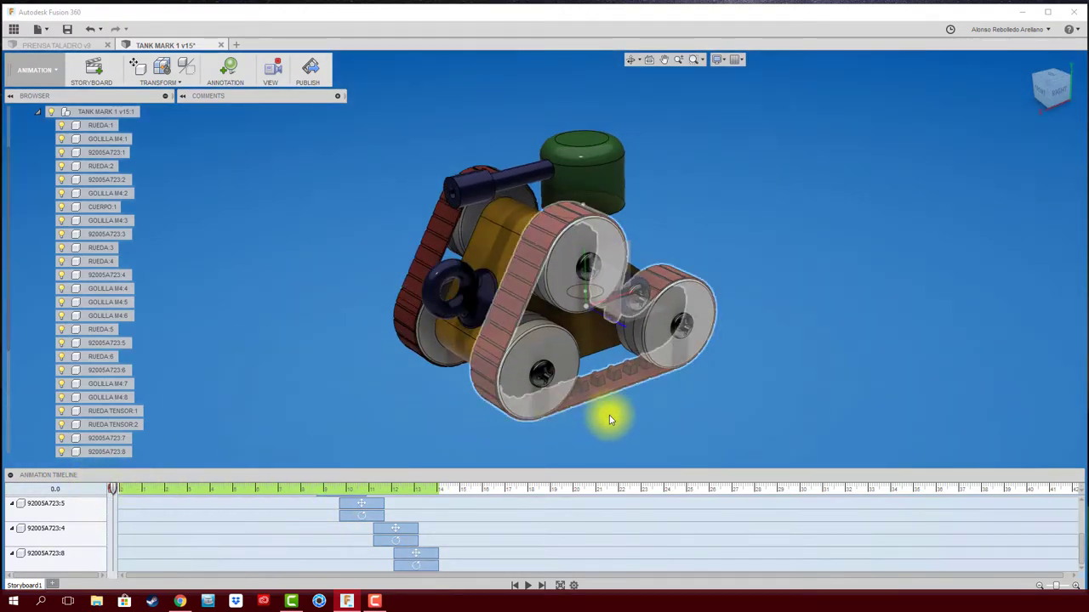
Step: Play the full storyboard from the start
left_click(527, 586)
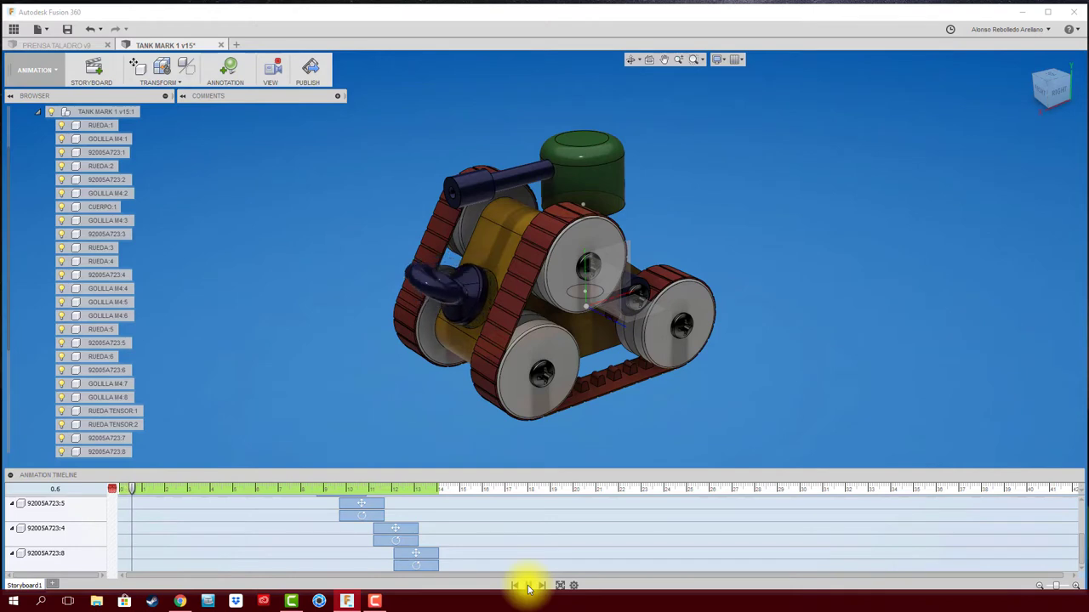